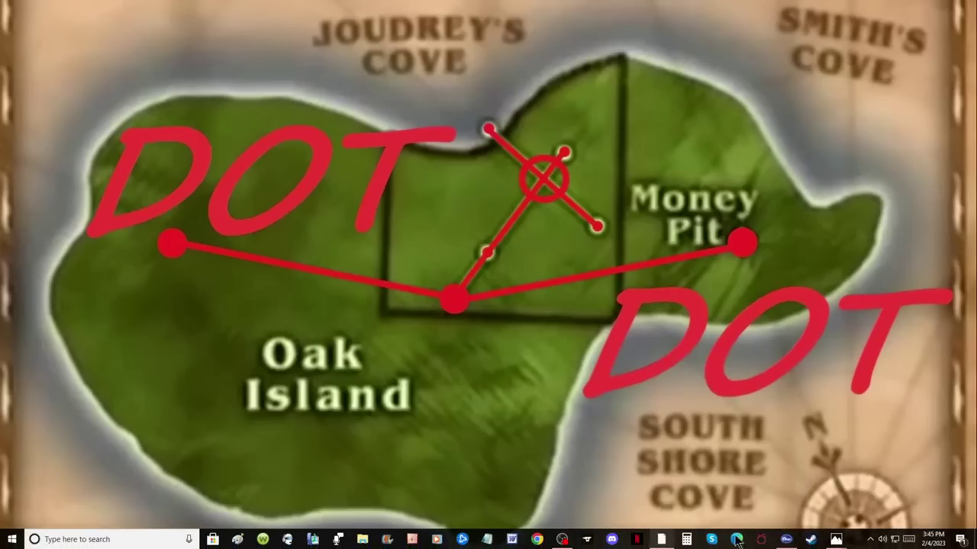
View the screenshot asking about Zena's map, then close it
mouse_move(839, 540)
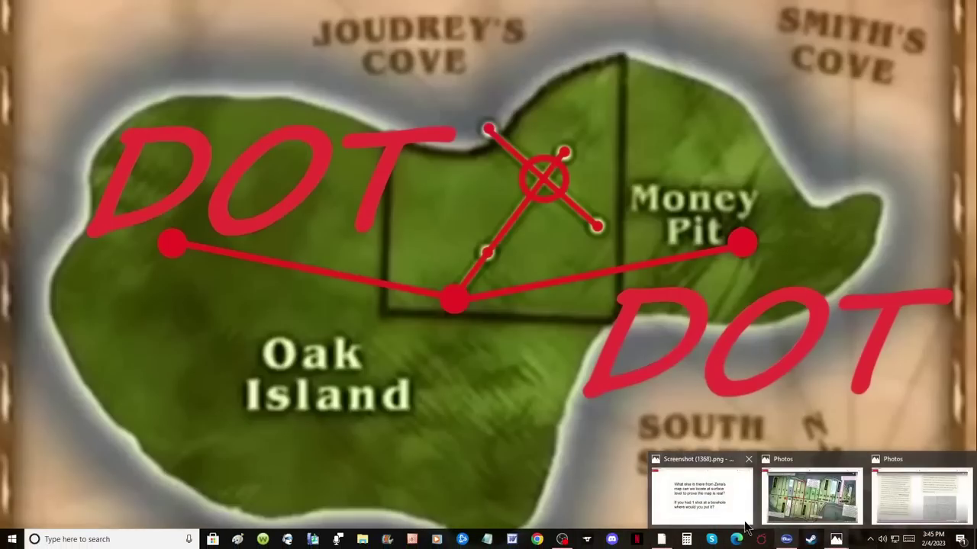
left_click(725, 503)
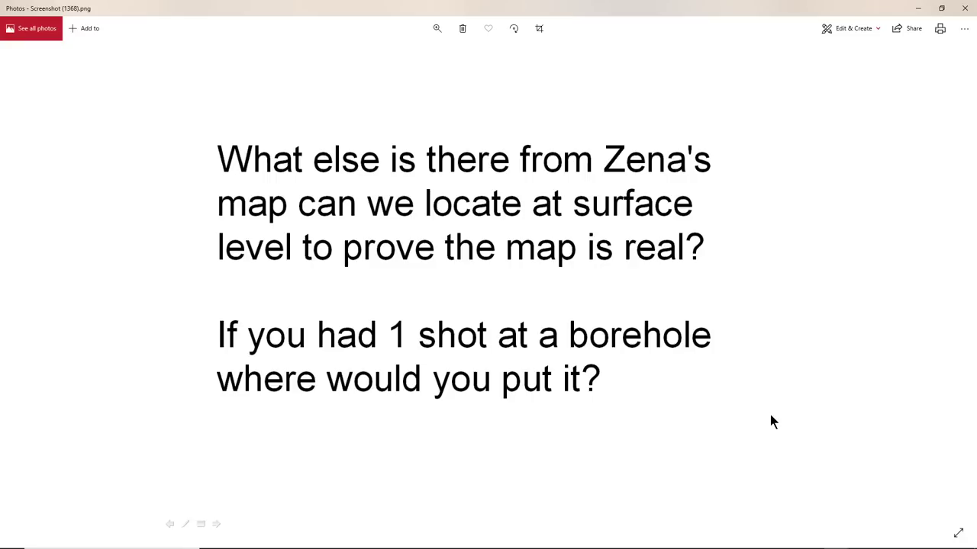
left_click(919, 10)
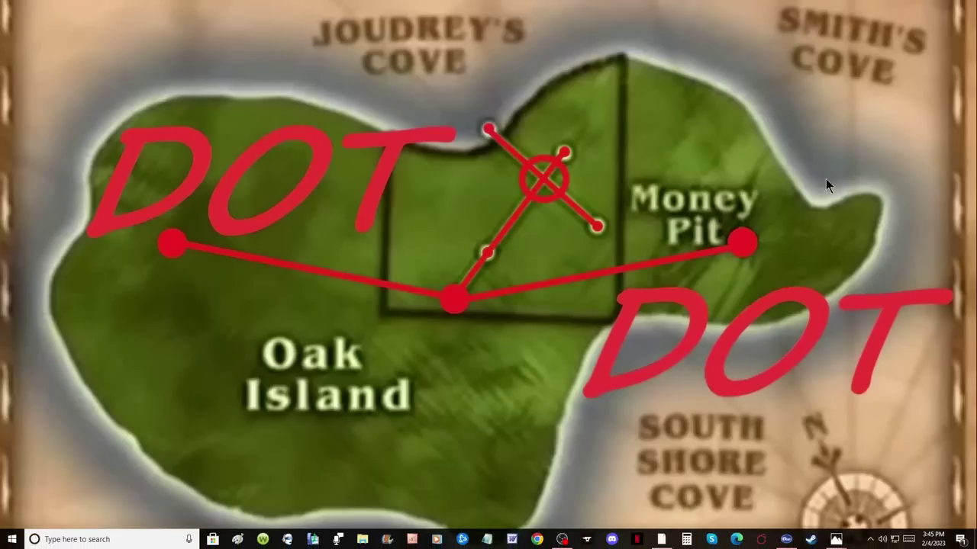
Return to Google Earth and frame the eastern half of the tunnel sketch overlay (A, B, C, G, East)
left_click(661, 540)
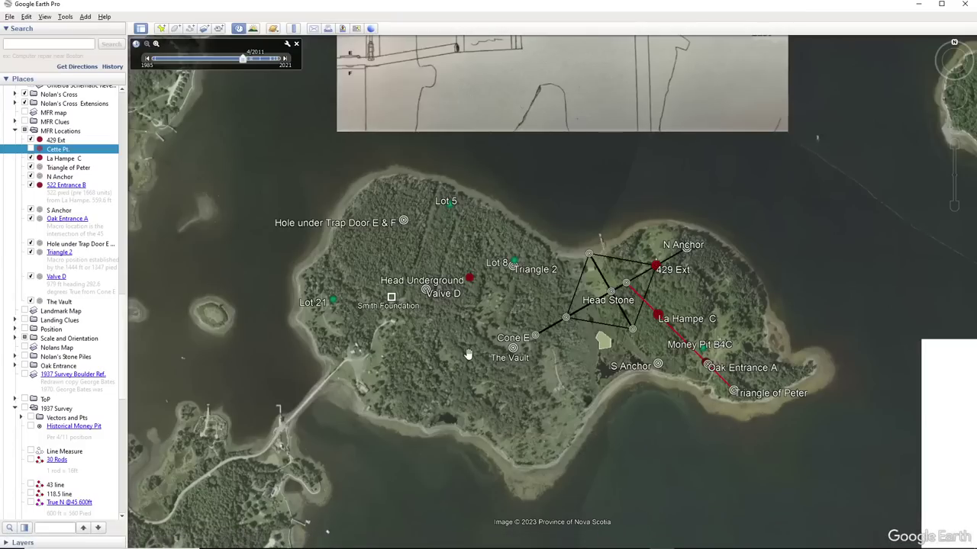
left_click_drag(468, 355, 450, 516)
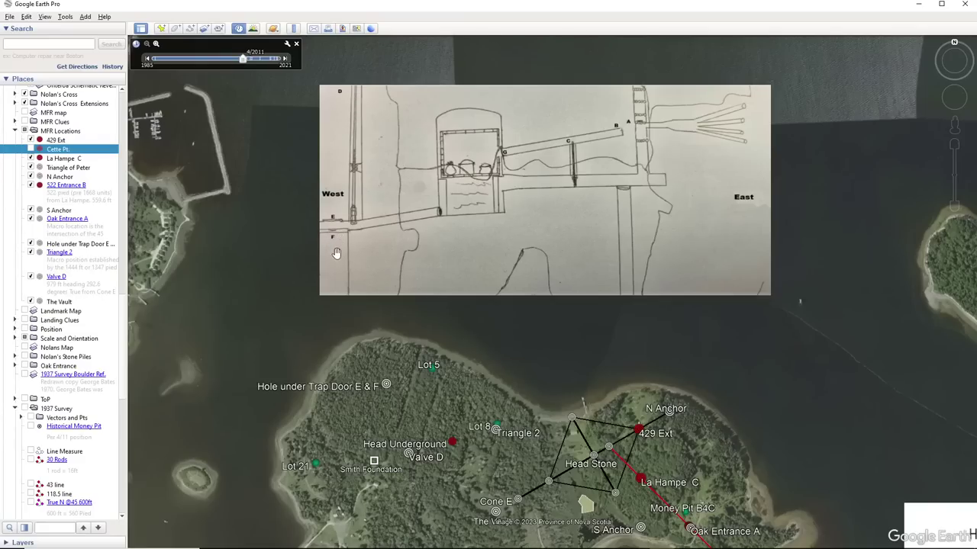
scroll(334, 242, "up", 3)
left_click_drag(345, 133, 357, 271)
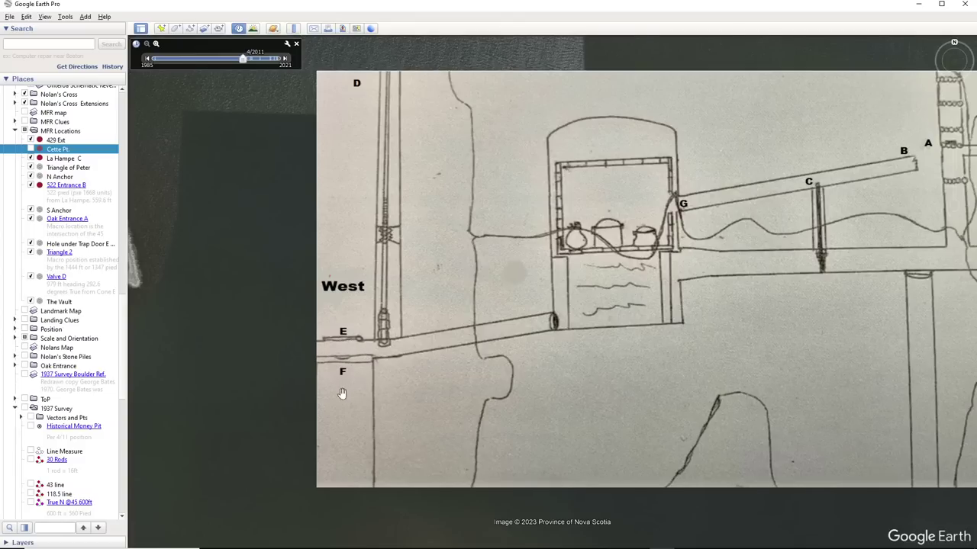
left_click_drag(668, 312, 345, 333)
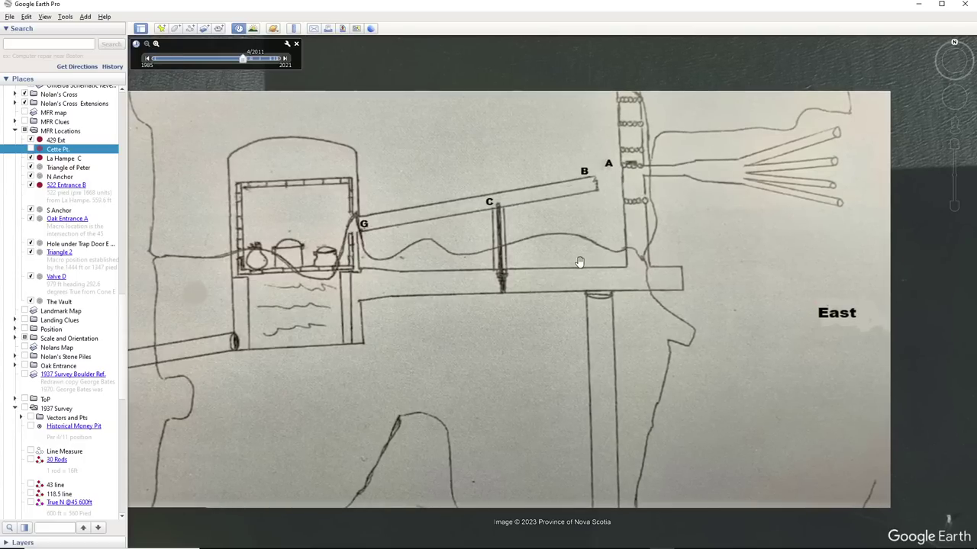
Frame the forested area around Head Underground, Valve D, Triangle 2 and Cone E
scroll(580, 262, "down", 3)
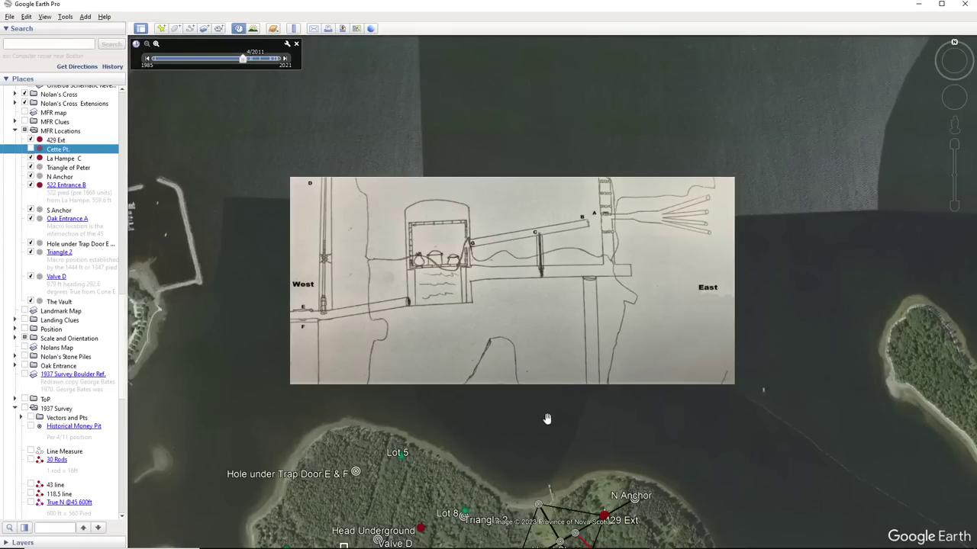
left_click_drag(546, 419, 556, 171)
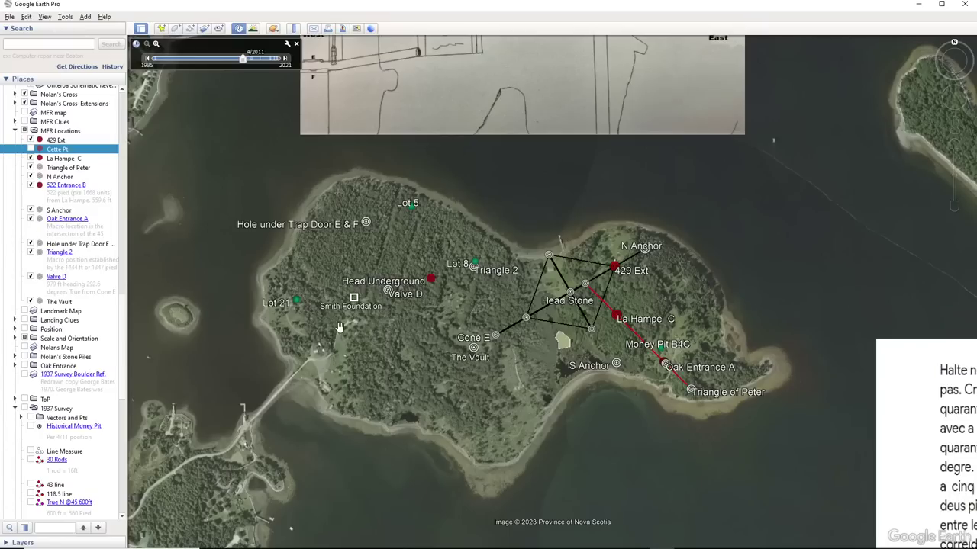
scroll(382, 325, "up", 3)
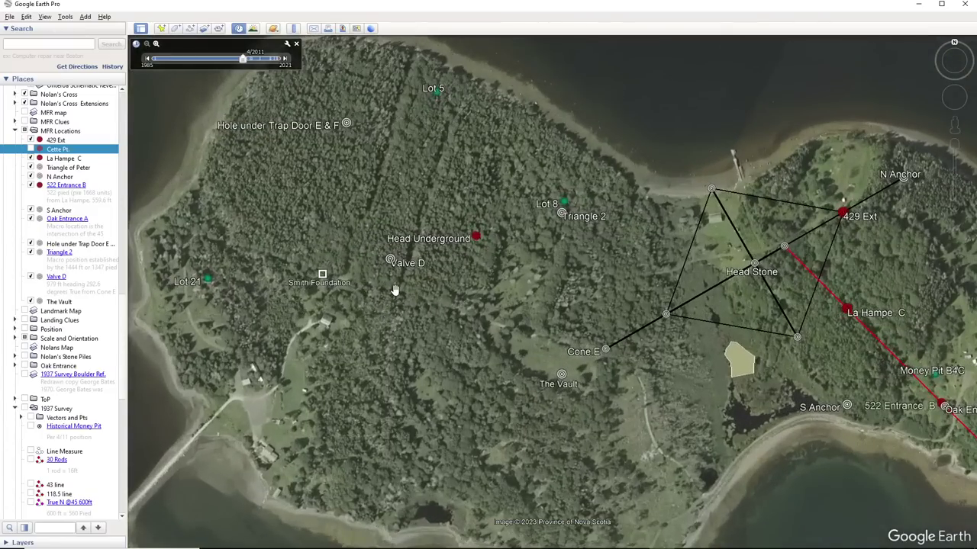
scroll(394, 292, "up", 2)
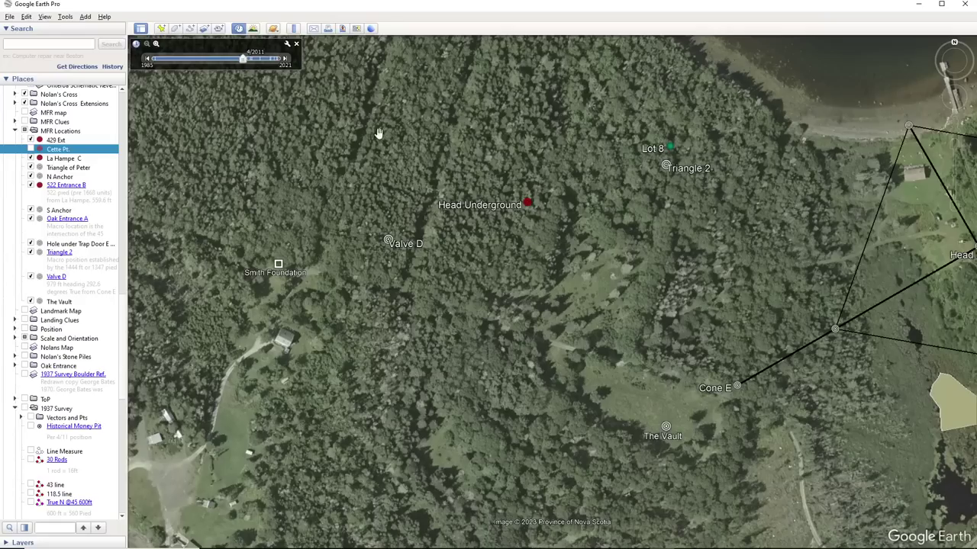
left_click_drag(414, 157, 451, 258)
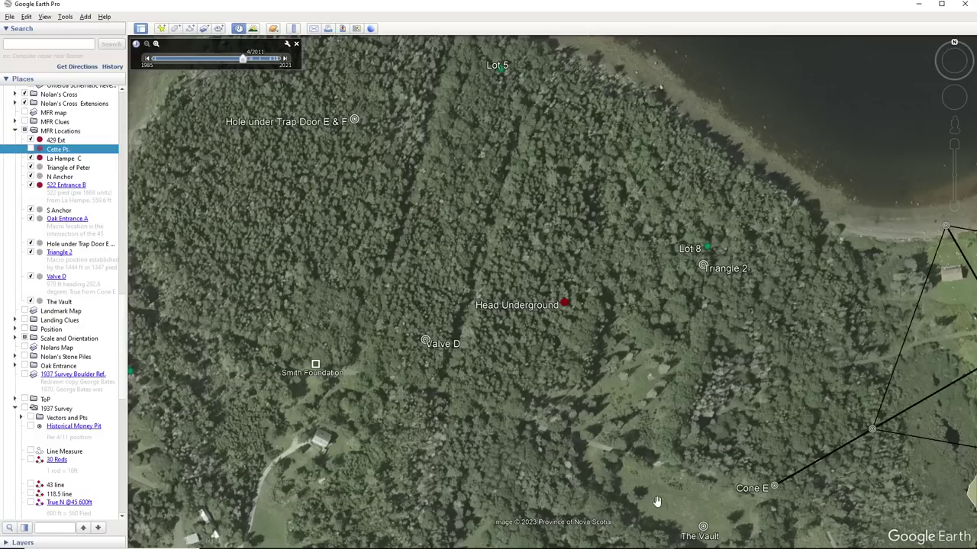
mouse_move(671, 546)
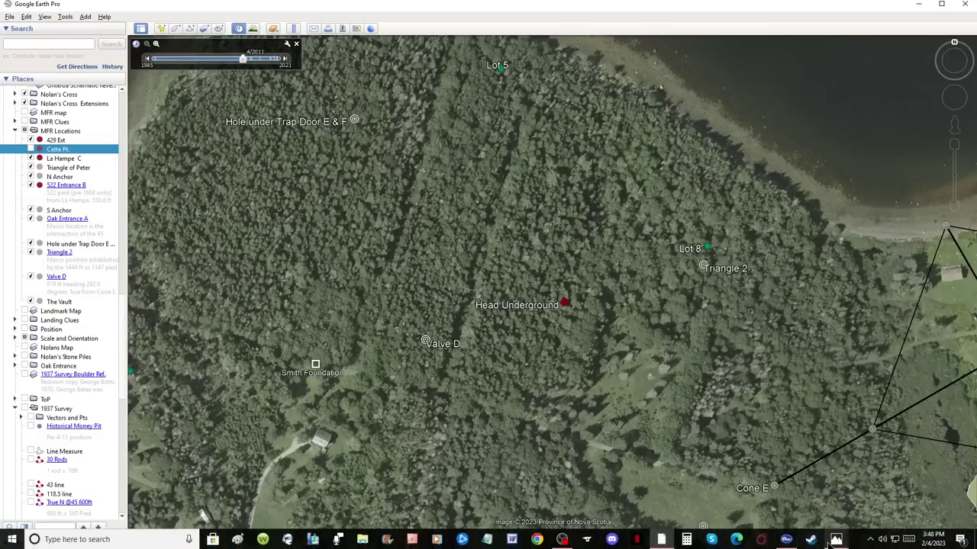
mouse_move(837, 539)
left_click(890, 496)
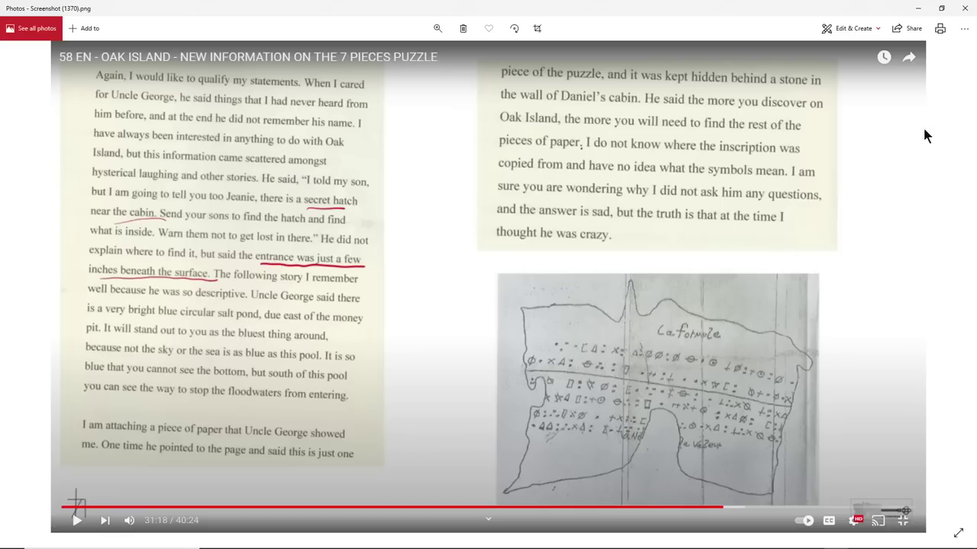
left_click(919, 9)
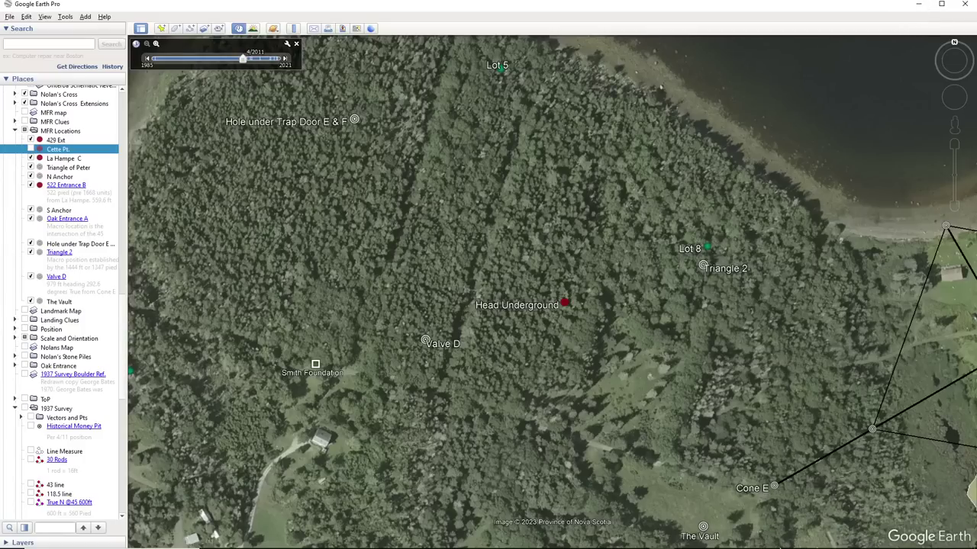
mouse_move(774, 545)
mouse_move(835, 542)
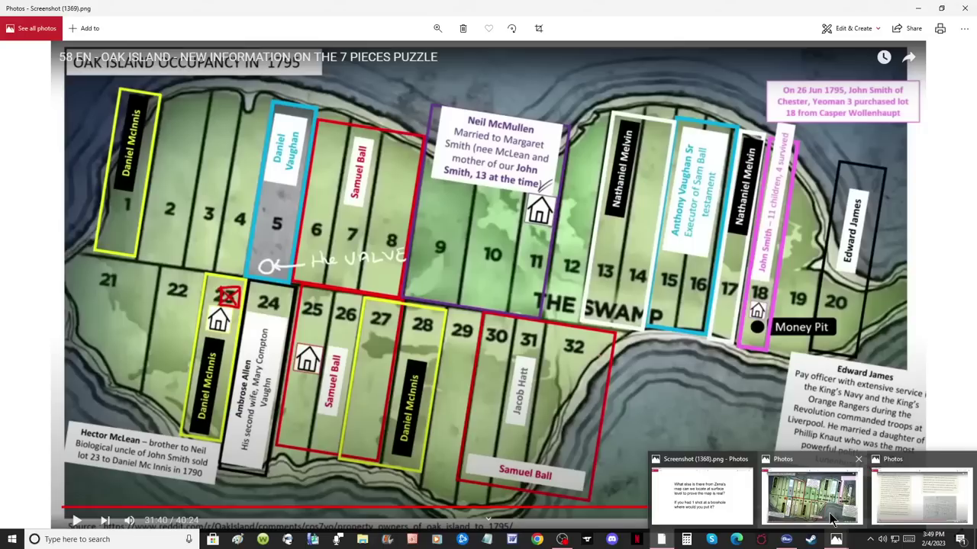
left_click(830, 519)
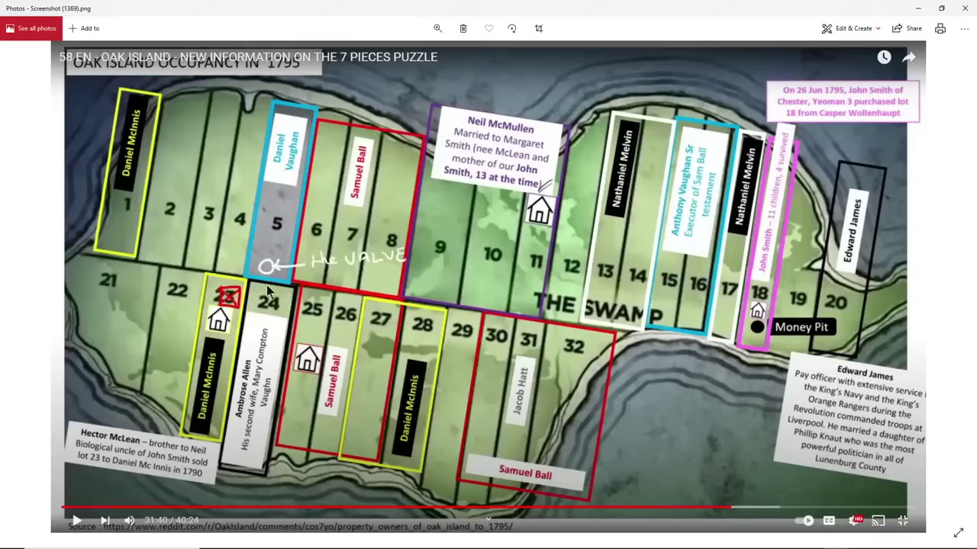
left_click(920, 14)
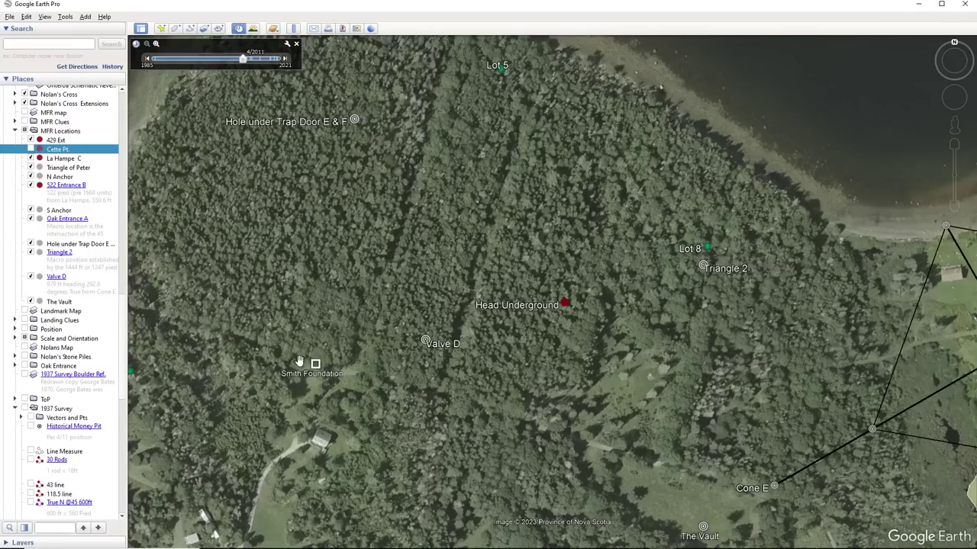
scroll(81, 290, "up", 3)
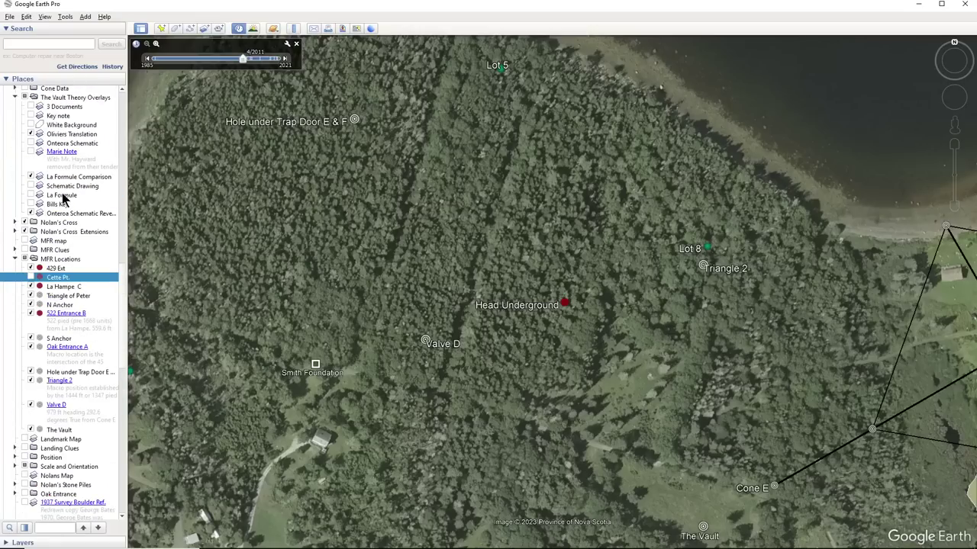
scroll(61, 183, "up", 5)
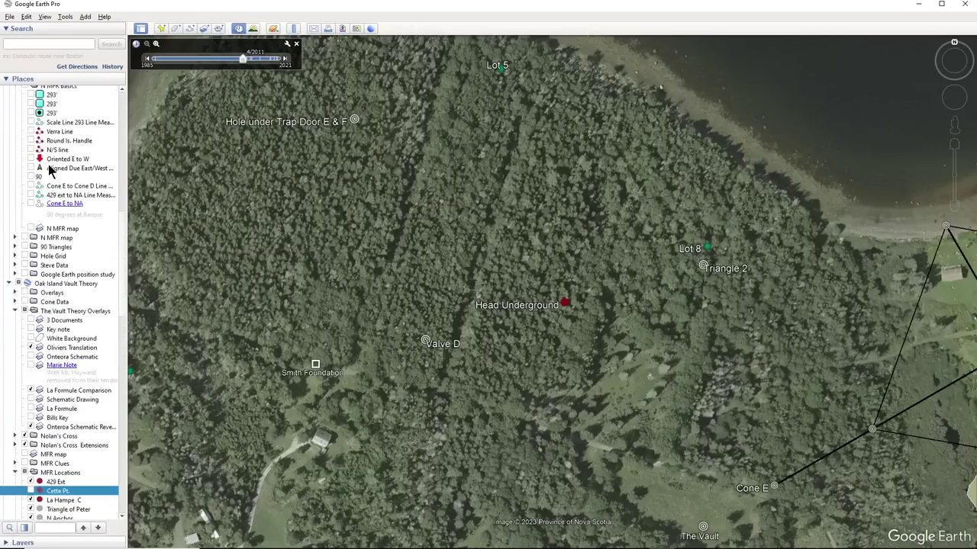
scroll(47, 166, "up", 20)
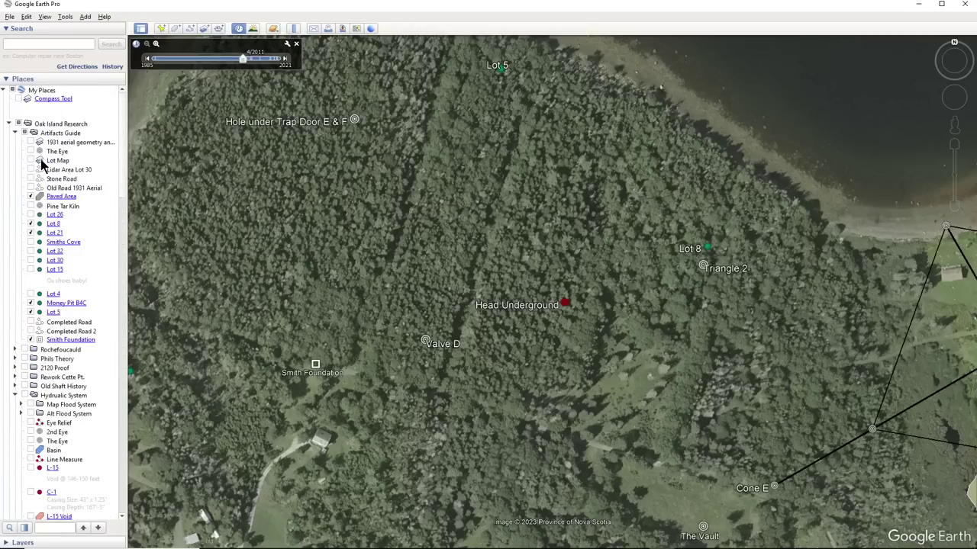
left_click(31, 161)
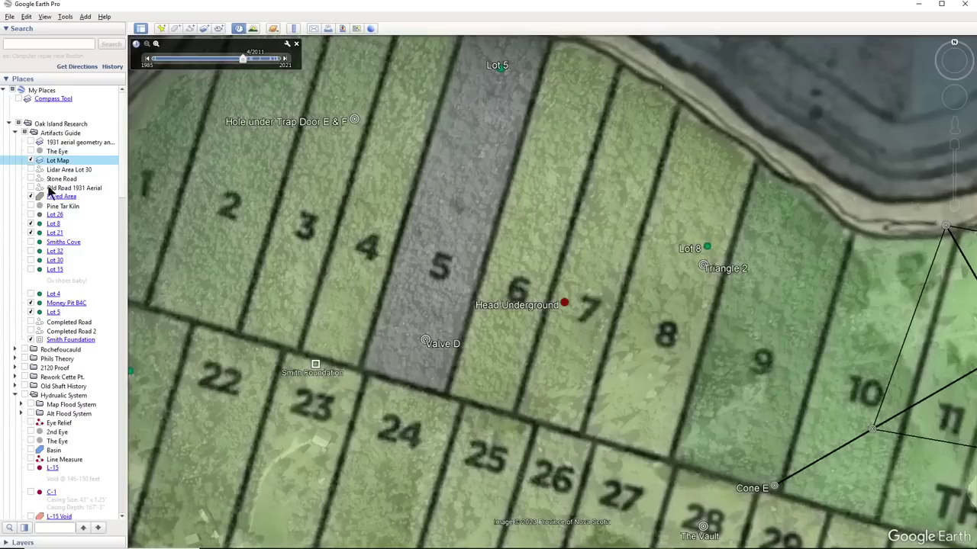
left_click(318, 366)
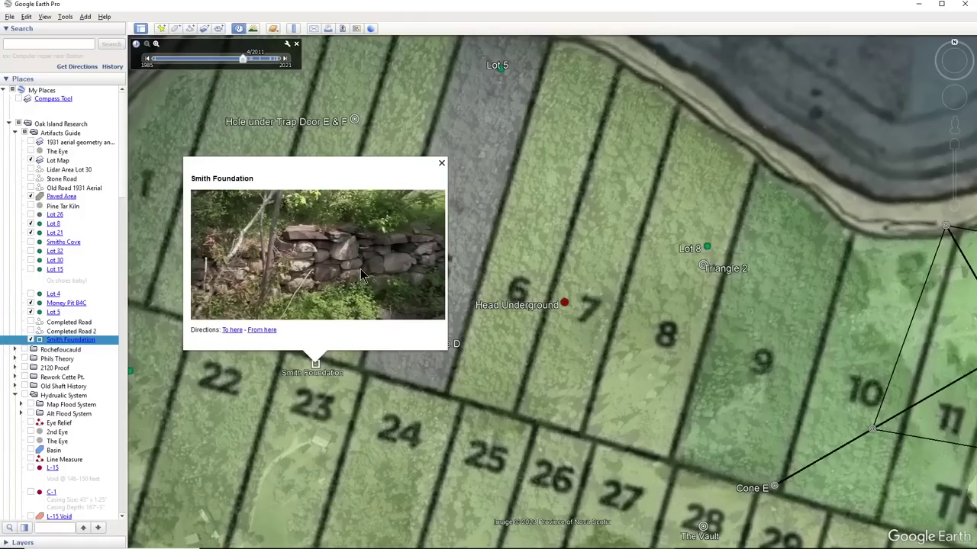
left_click(441, 164)
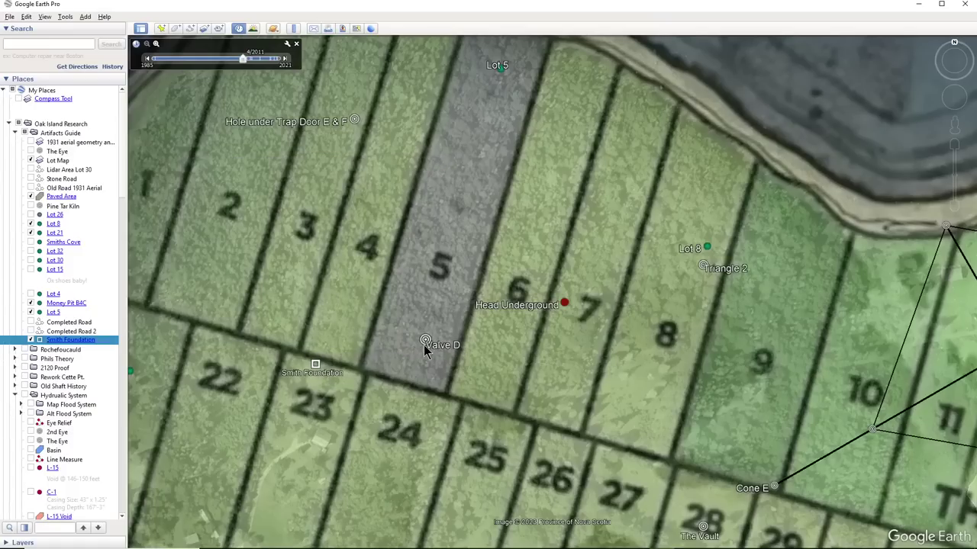
left_click(31, 161)
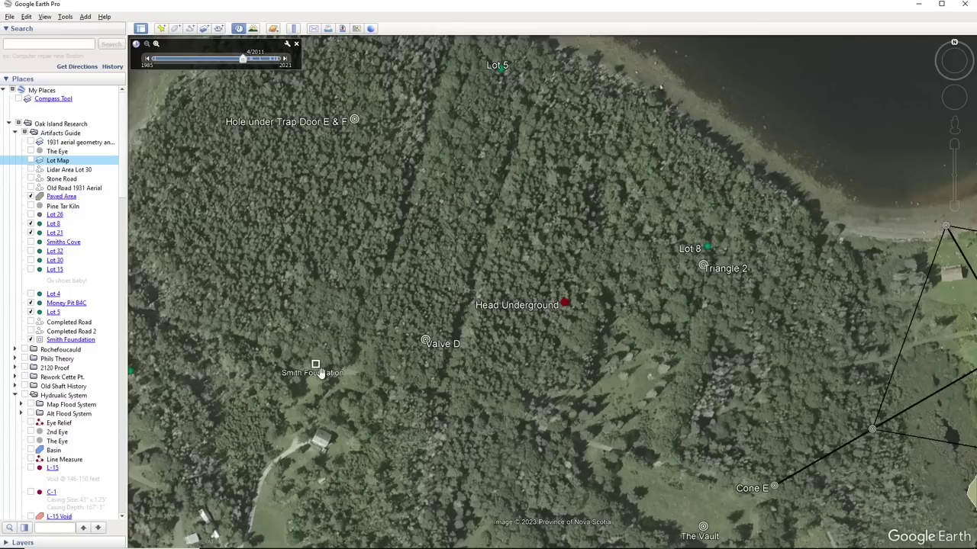
Measure Smith Foundation to Valve D with the Ruler (289.16 feet), then zoom out westward
left_click(293, 29)
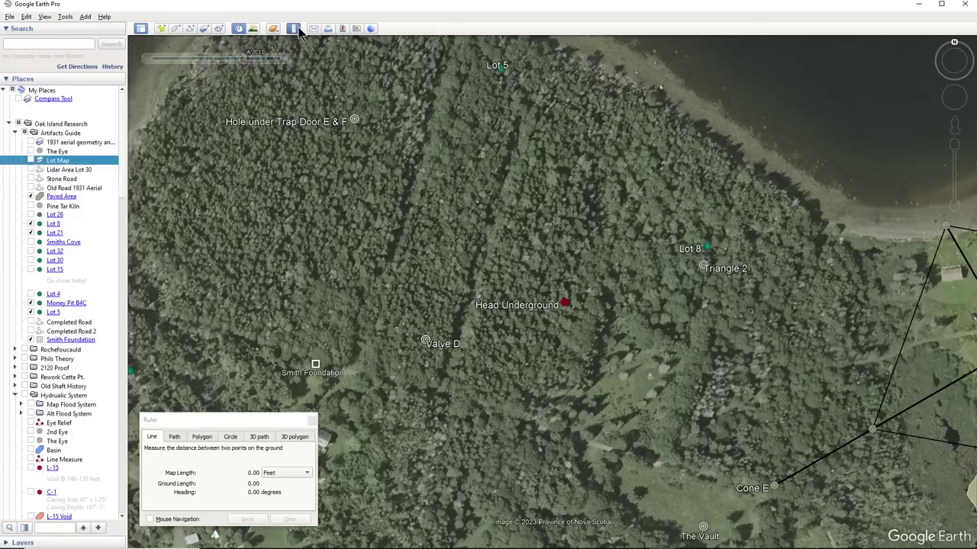
left_click(315, 364)
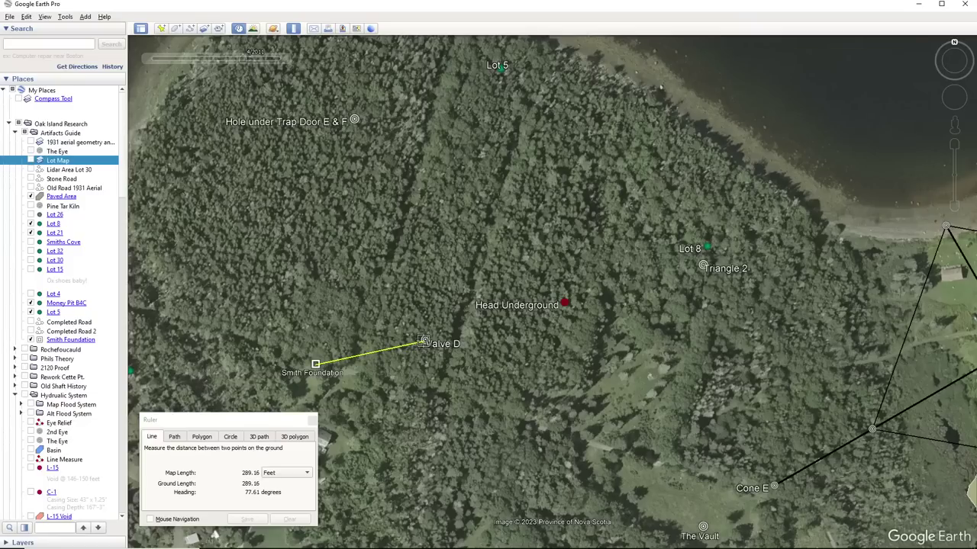
left_click(424, 341)
left_click(312, 421)
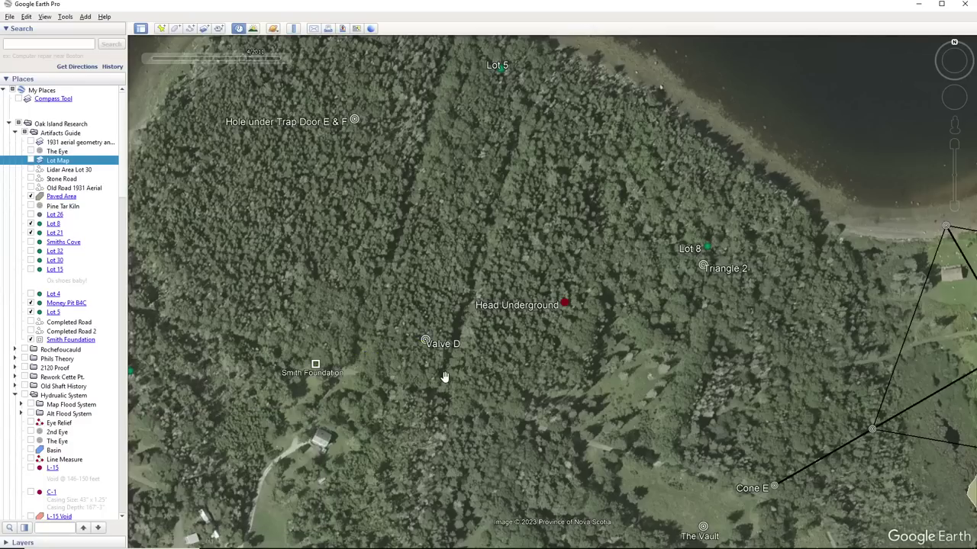
scroll(446, 375, "down", 3)
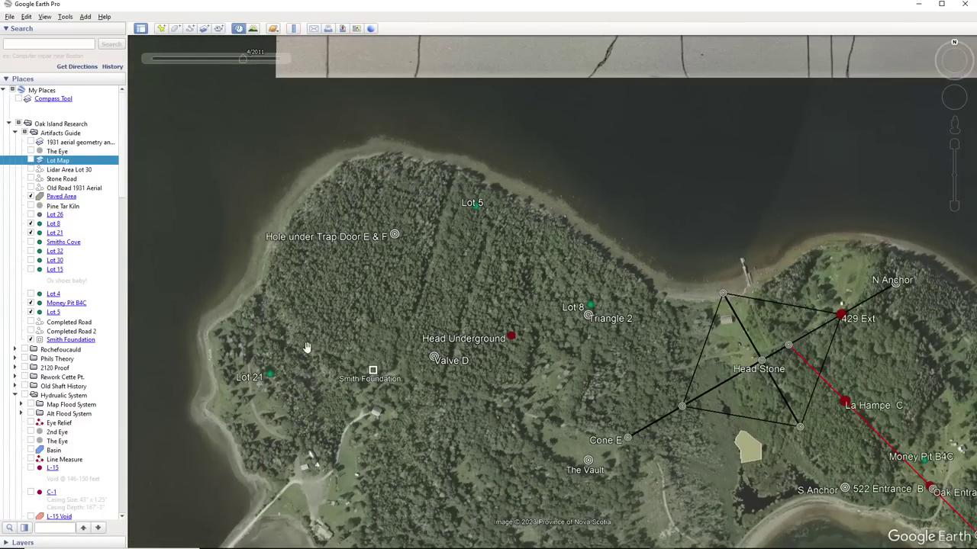
left_click(272, 377)
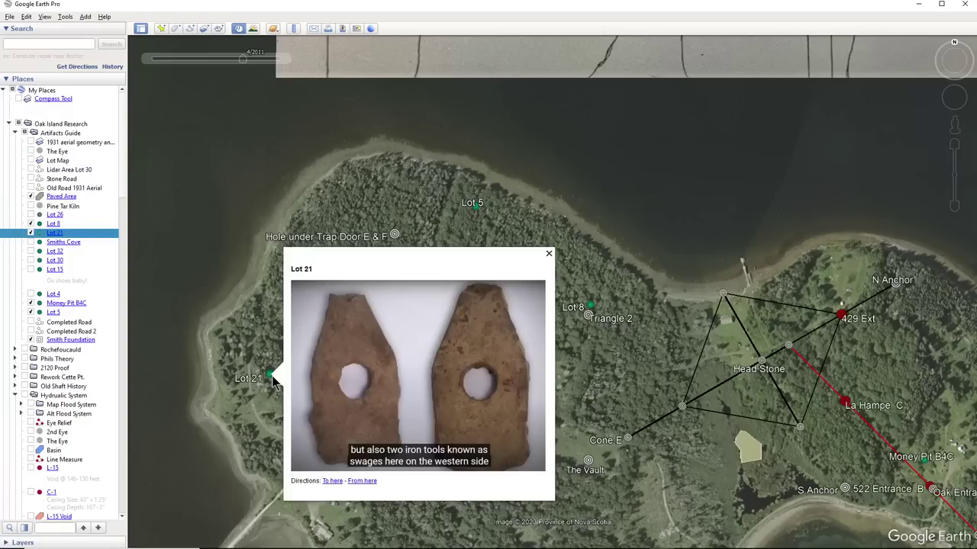
left_click(549, 255)
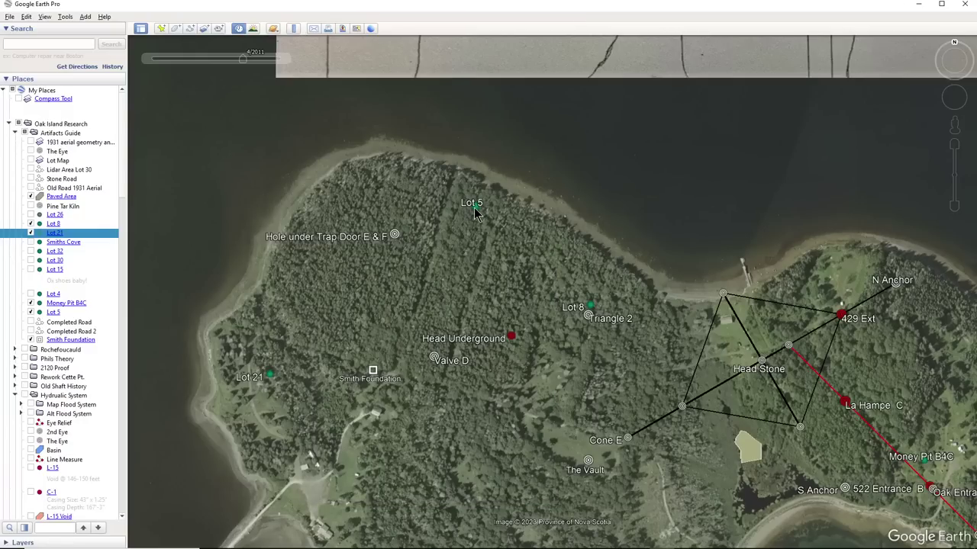
left_click(474, 212)
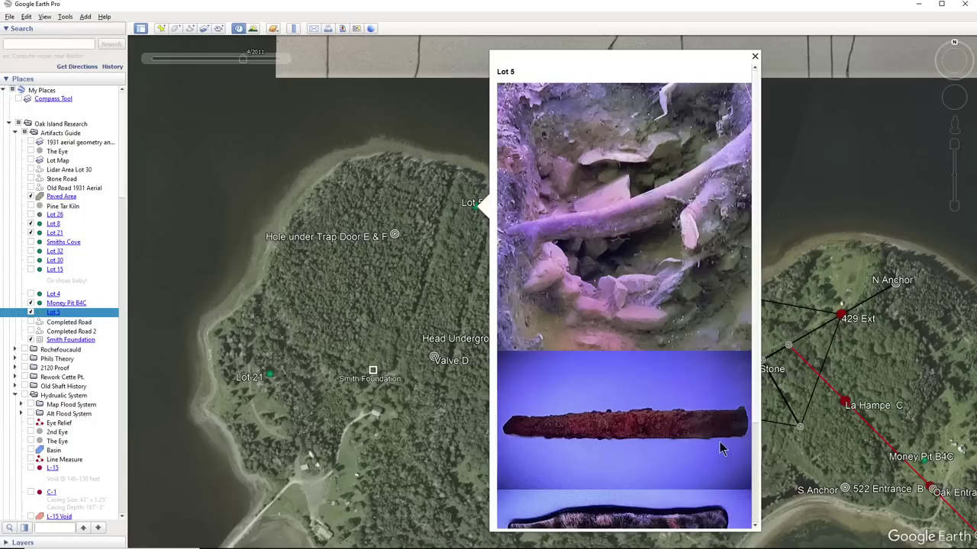
left_click(756, 59)
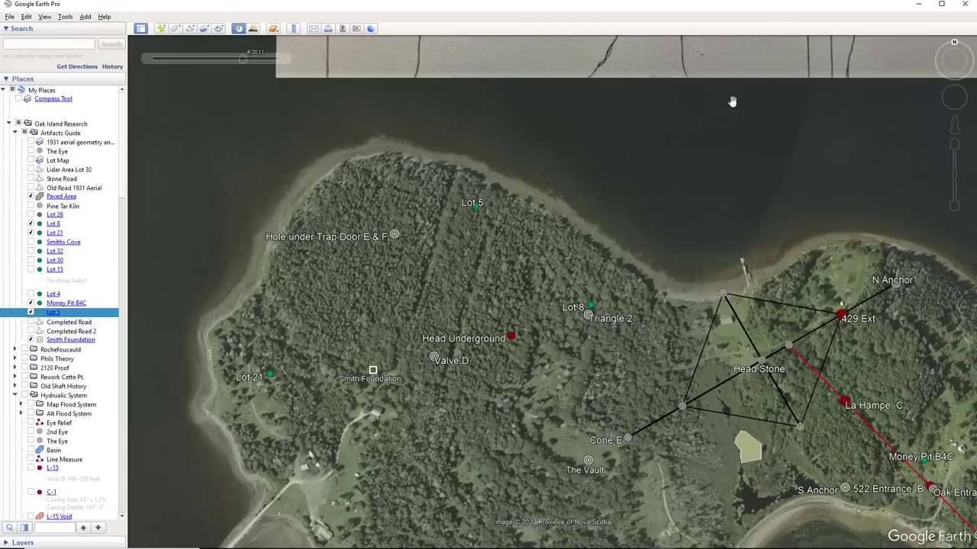
left_click(591, 311)
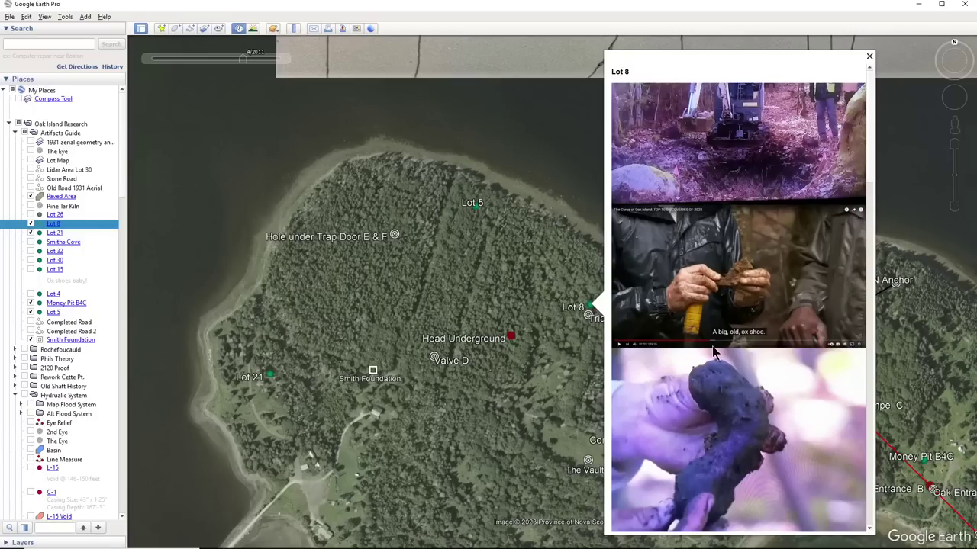
scroll(713, 351, "down", 2)
scroll(713, 334, "down", 3)
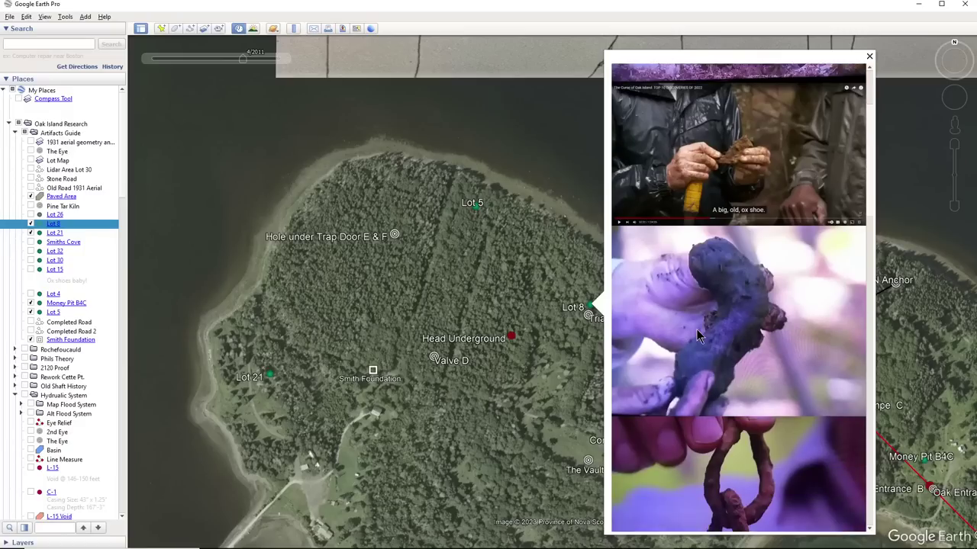
scroll(718, 306, "down", 2)
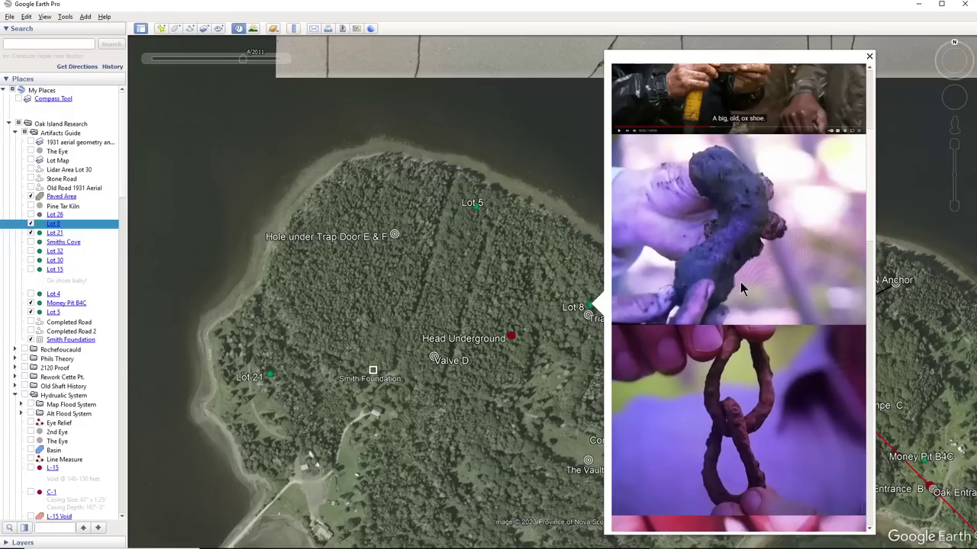
scroll(735, 274, "down", 4)
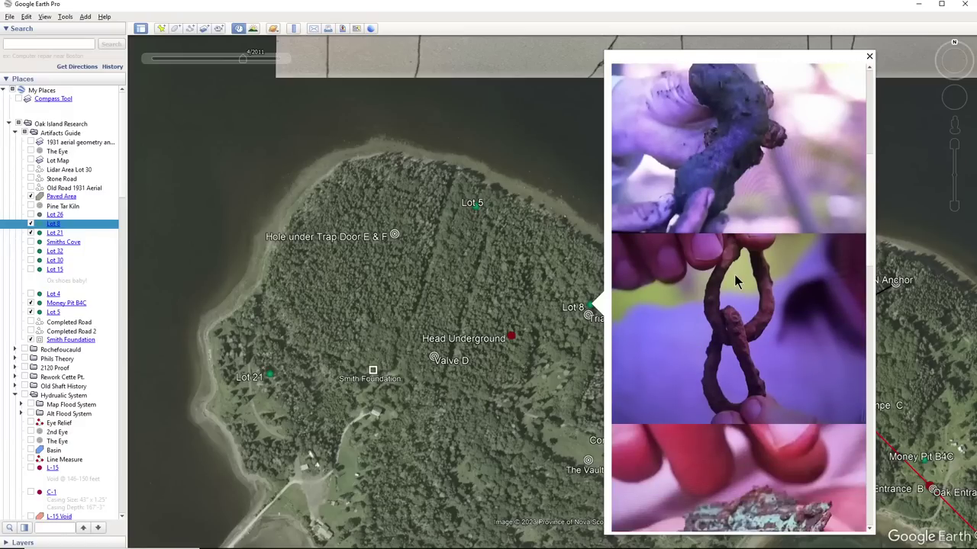
scroll(725, 289, "down", 7)
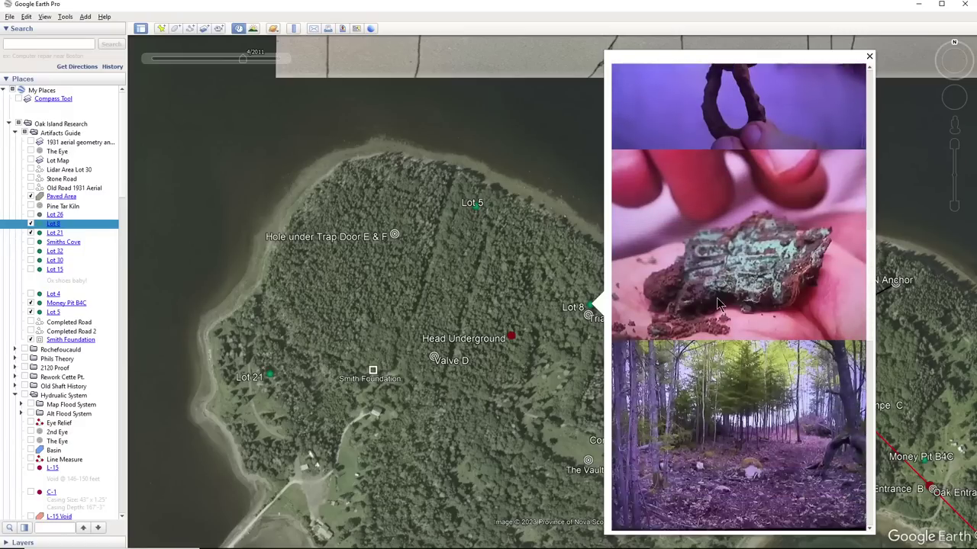
scroll(735, 327, "down", 2)
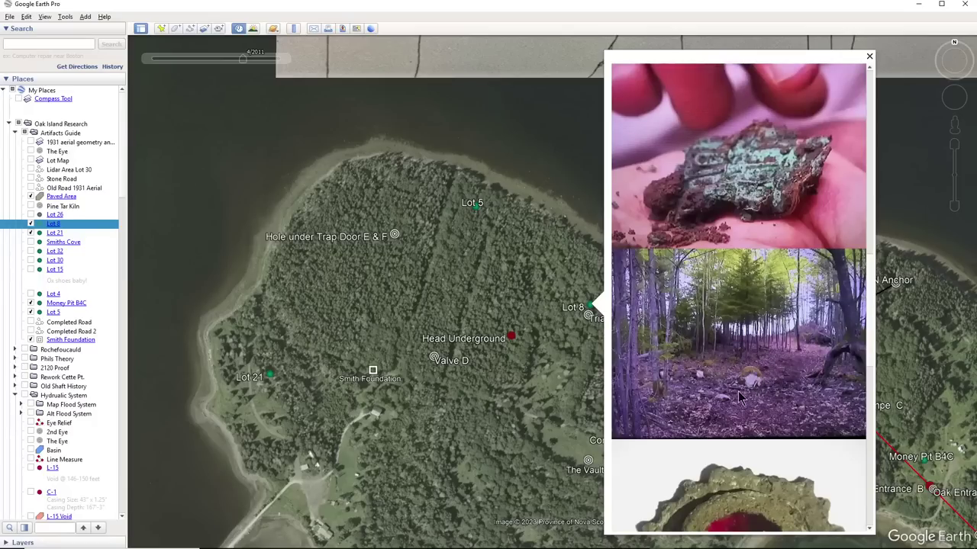
scroll(721, 347, "down", 5)
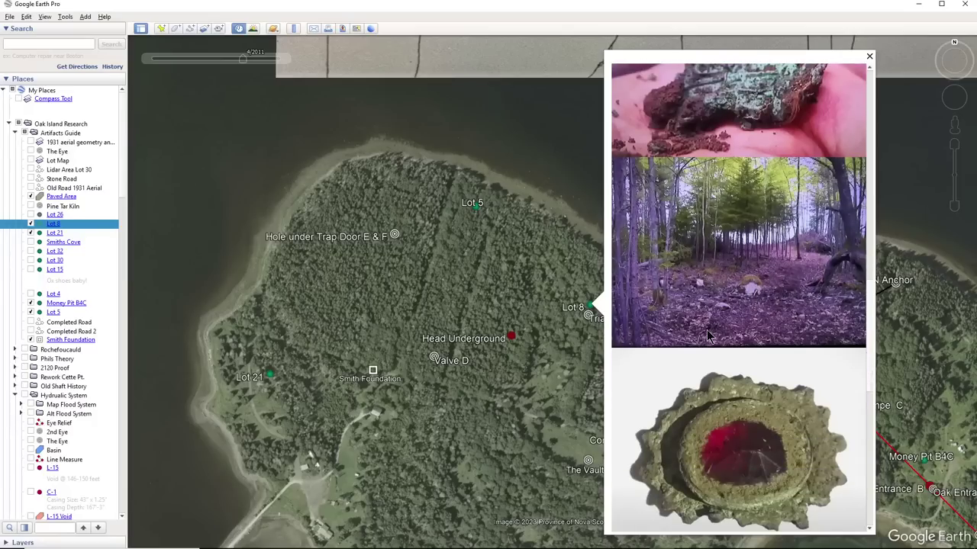
scroll(740, 360, "down", 9)
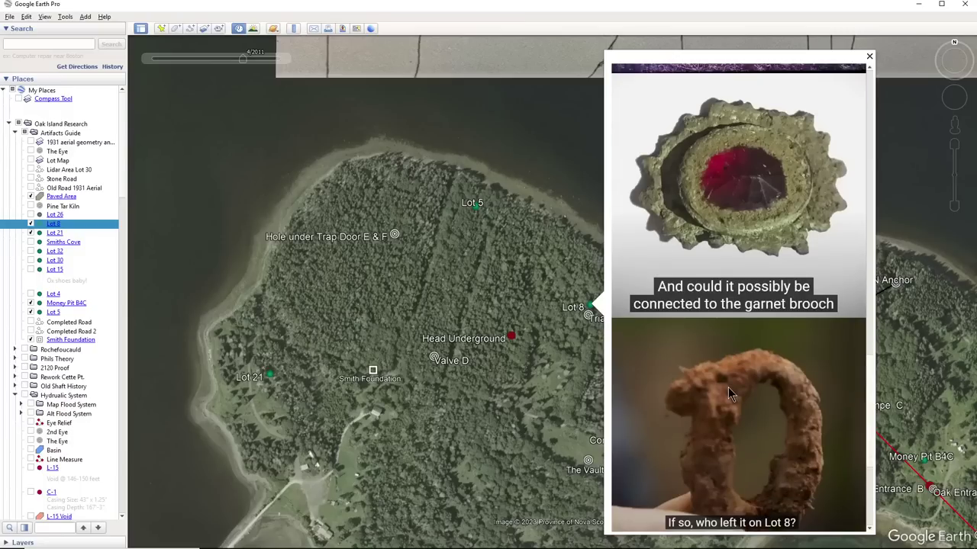
scroll(729, 404, "down", 1)
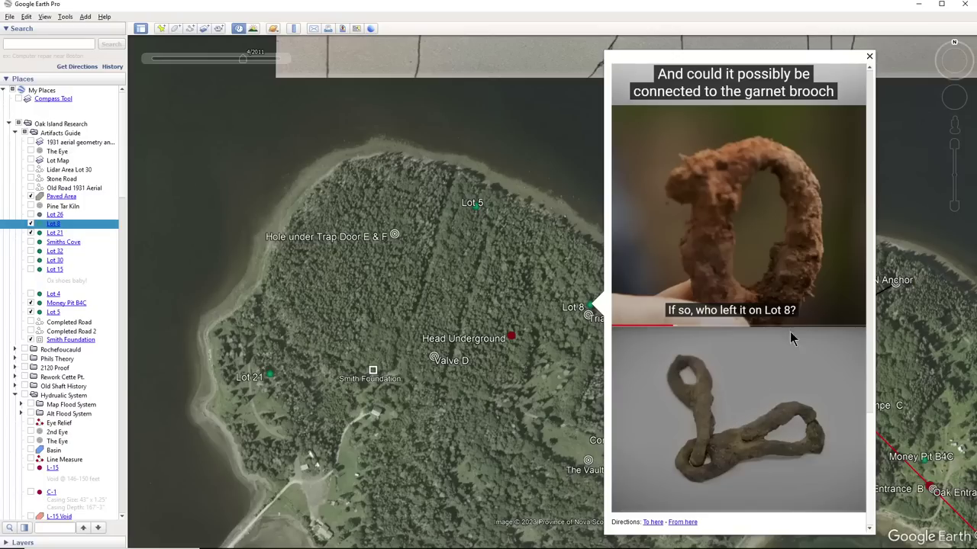
left_click(869, 59)
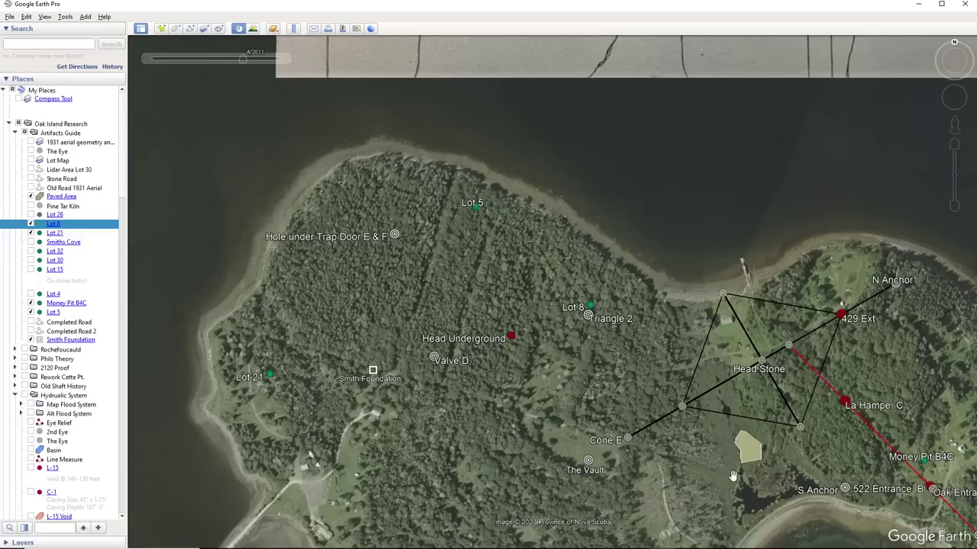
View the Paved Area photo, then pan north to the West, D, E, F sketch overlay
left_click(750, 455)
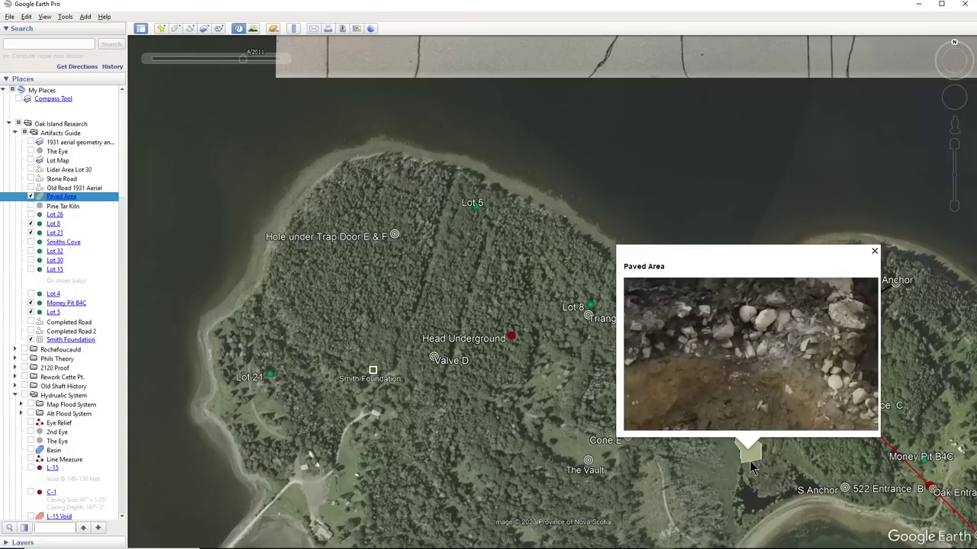
left_click(874, 252)
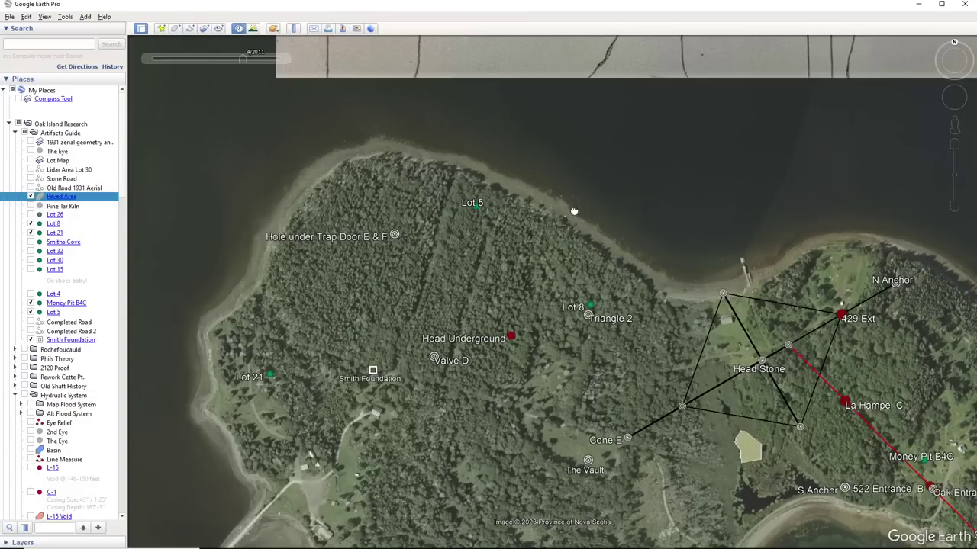
left_click_drag(574, 211, 551, 508)
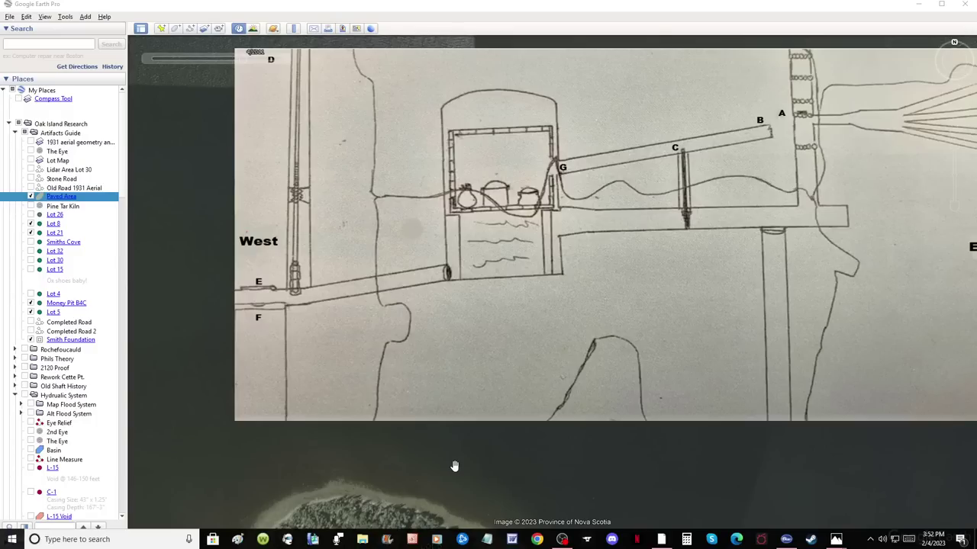
Zoom out to the whole island, showing Head Stone and the red 429 Ext–Triangle of Peter line
left_click_drag(457, 478, 436, 244)
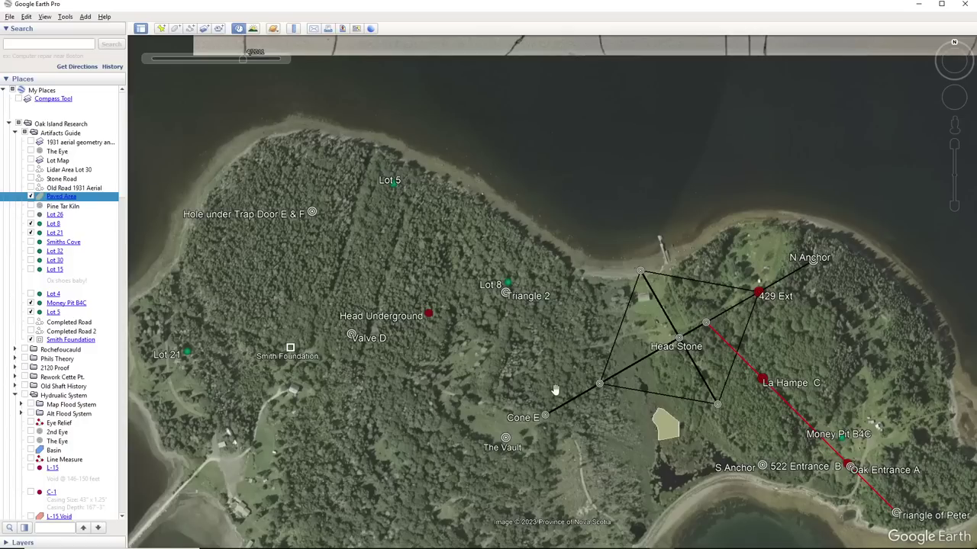
left_click_drag(555, 389, 406, 344)
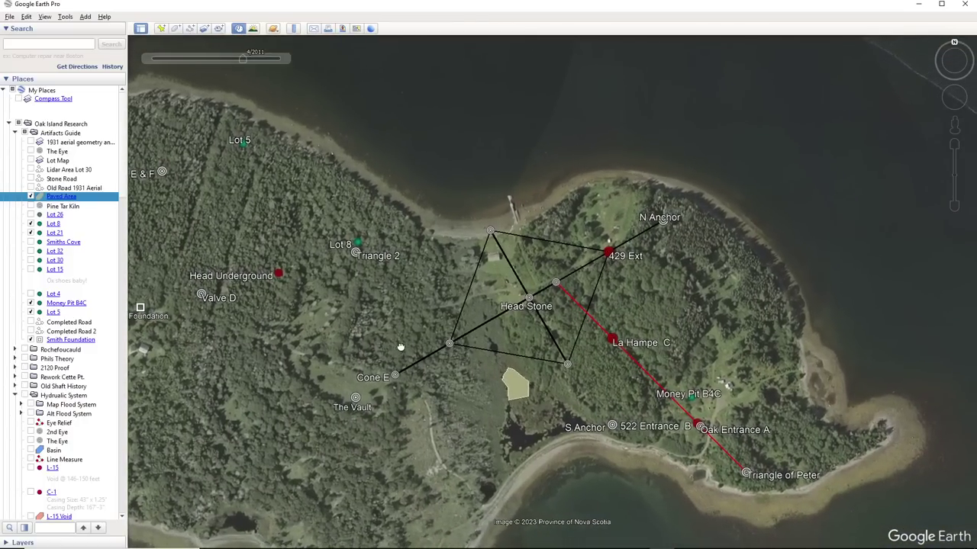
scroll(743, 467, "up", 2)
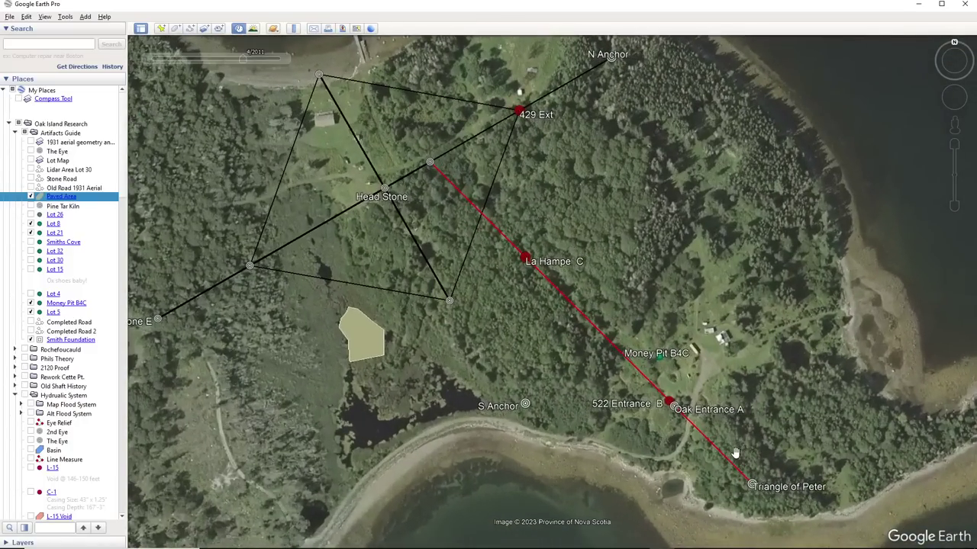
scroll(714, 443, "up", 1)
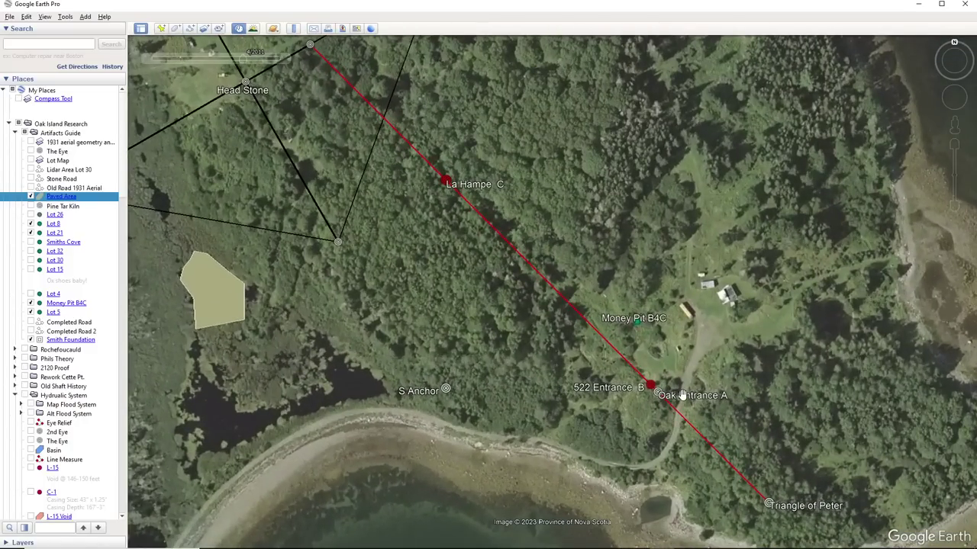
scroll(681, 395, "up", 1)
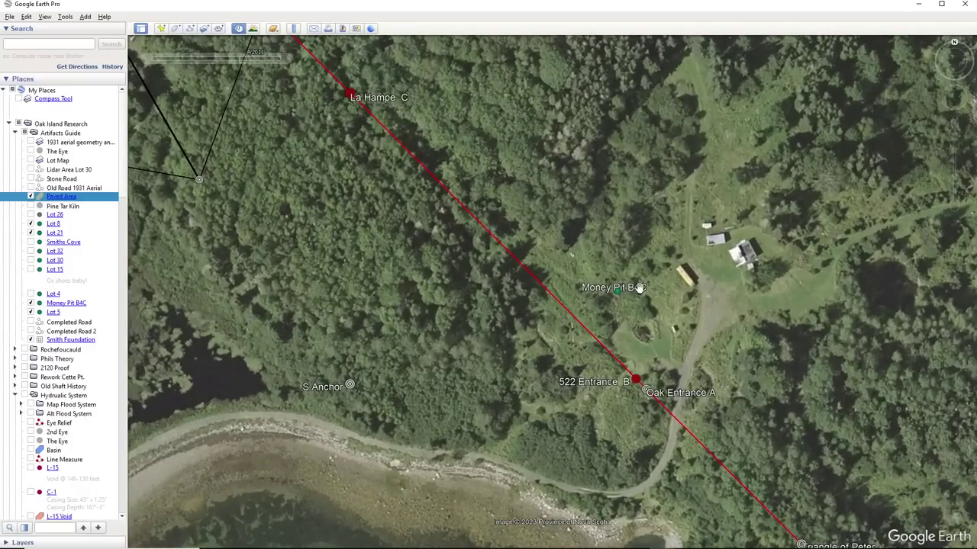
left_click_drag(614, 243, 674, 349)
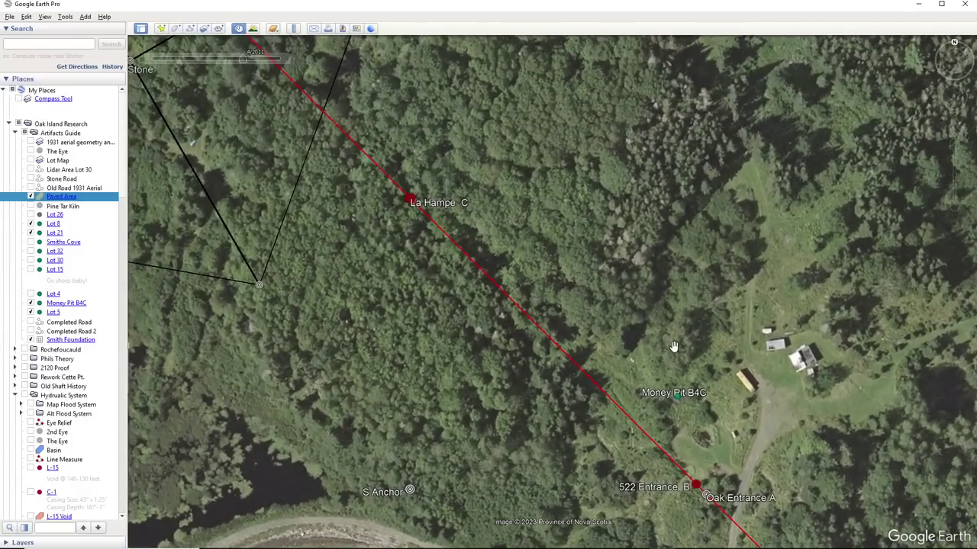
scroll(673, 347, "down", 2)
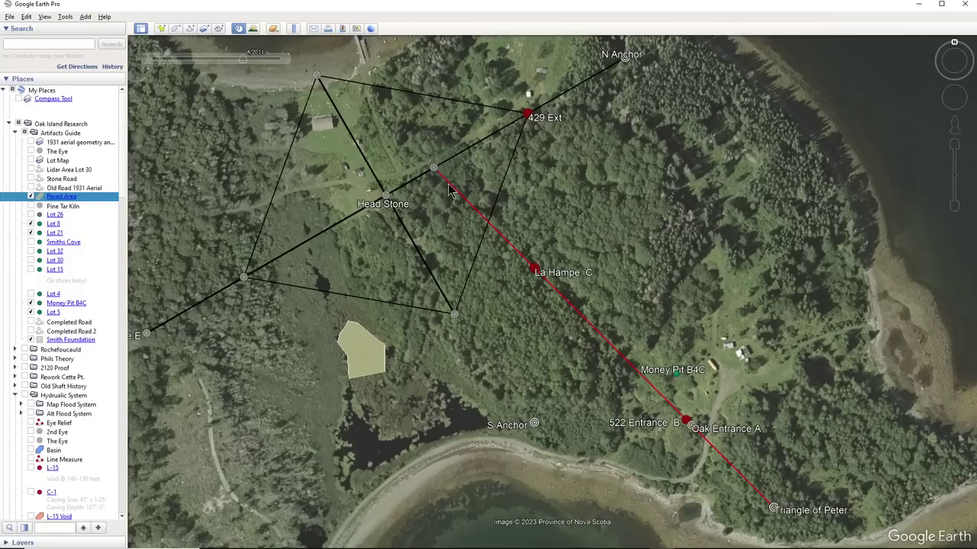
scroll(429, 157, "up", 2)
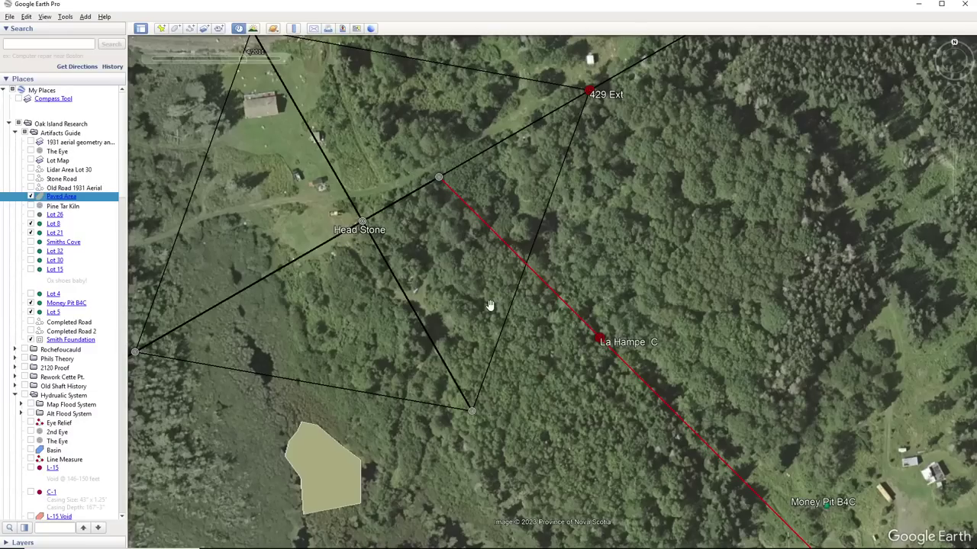
scroll(489, 305, "down", 5)
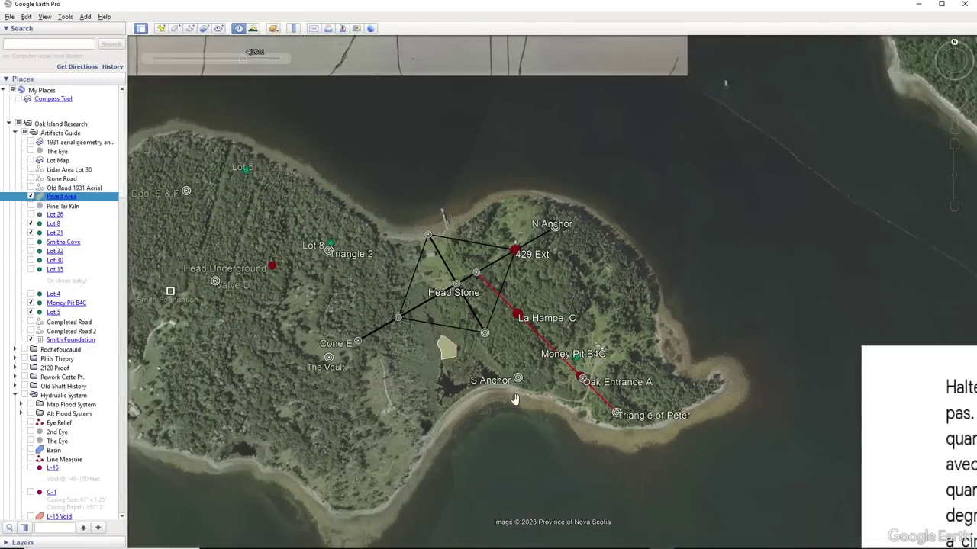
Frame the island beside the STOP French-English card and the La Formule parchment images
left_click_drag(523, 421, 539, 207)
scroll(538, 207, "down", 3)
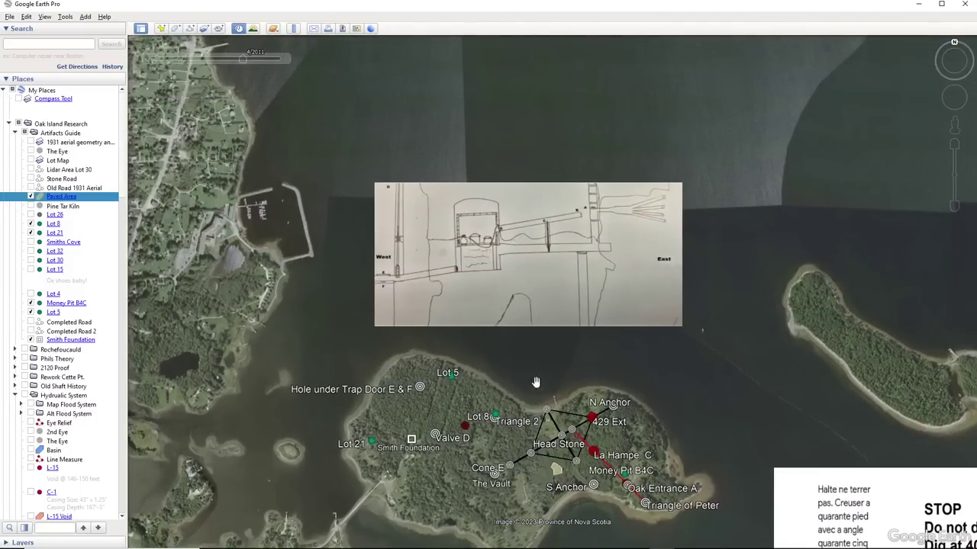
scroll(506, 273, "up", 4)
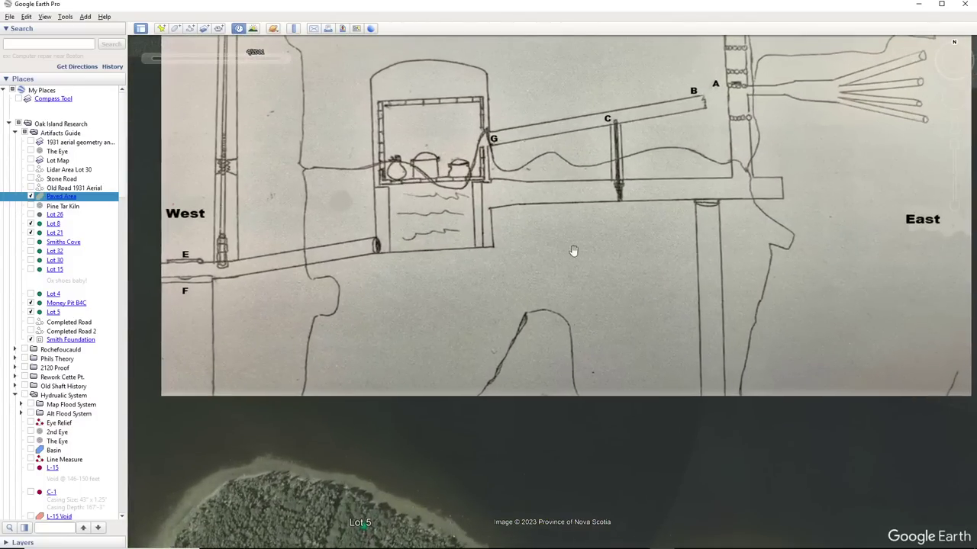
scroll(442, 299, "down", 2)
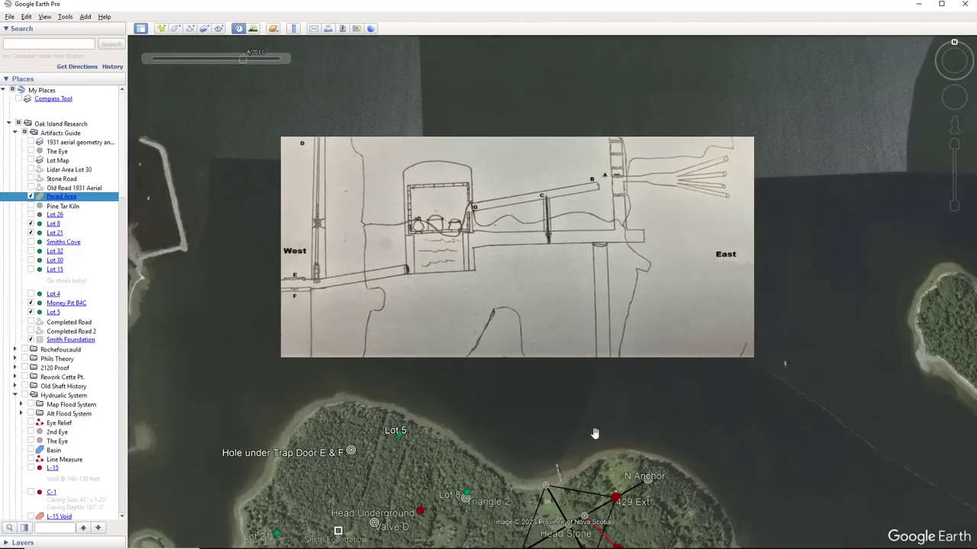
scroll(594, 434, "down", 2)
left_click_drag(696, 423, 536, 243)
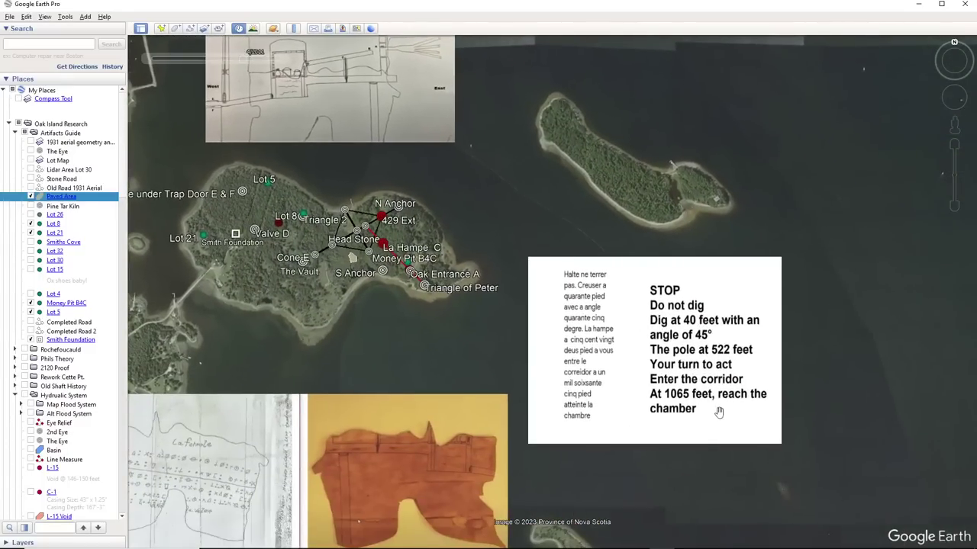
scroll(695, 411, "up", 3)
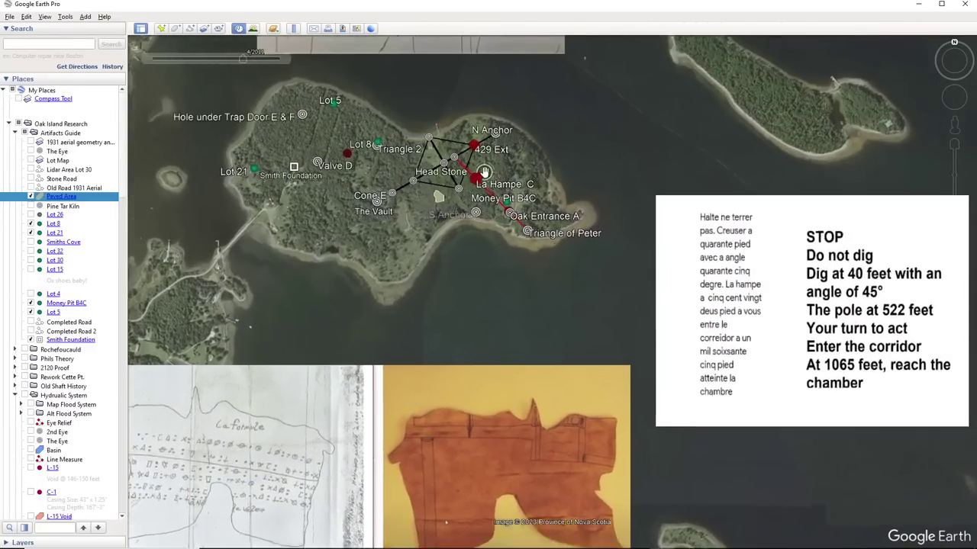
scroll(528, 222, "up", 3)
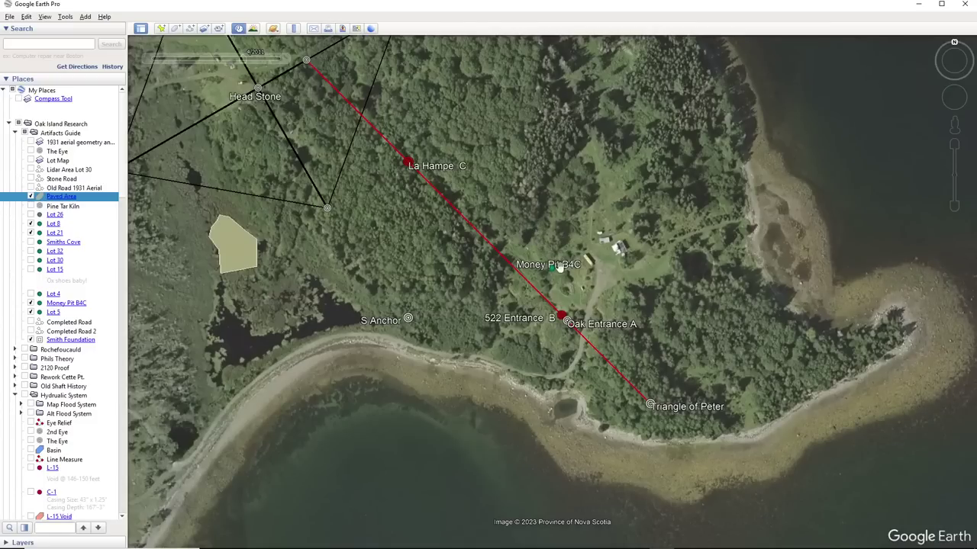
scroll(563, 335, "up", 2)
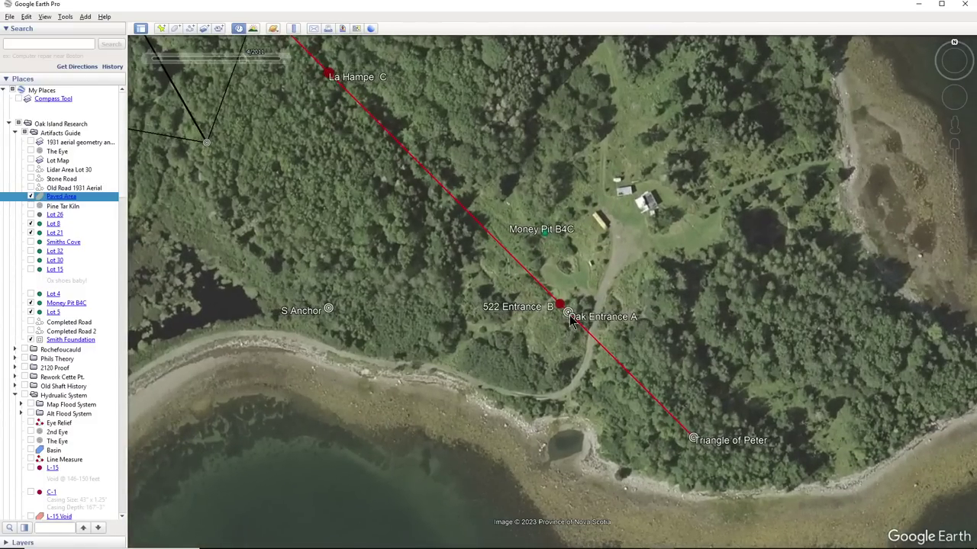
scroll(569, 333, "up", 1)
scroll(569, 334, "up", 3)
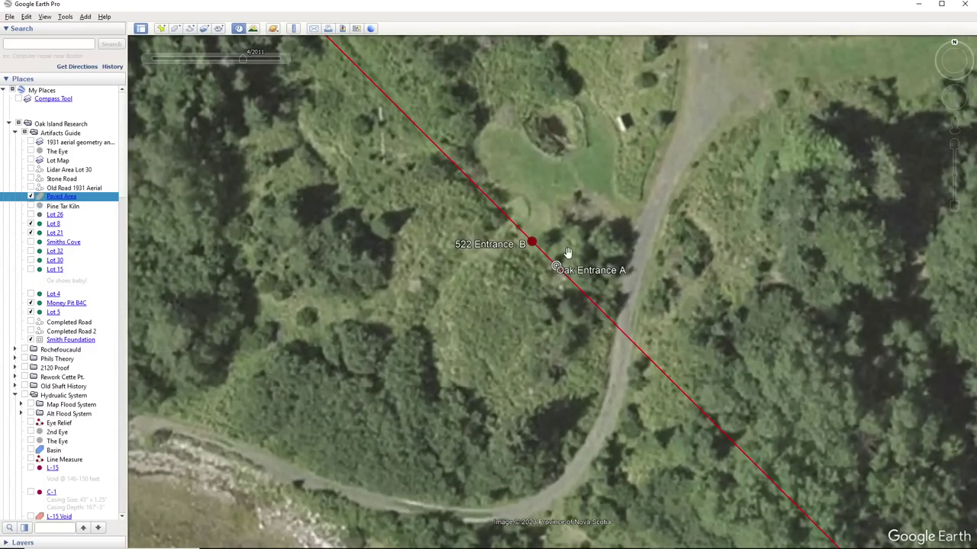
scroll(561, 263, "up", 3)
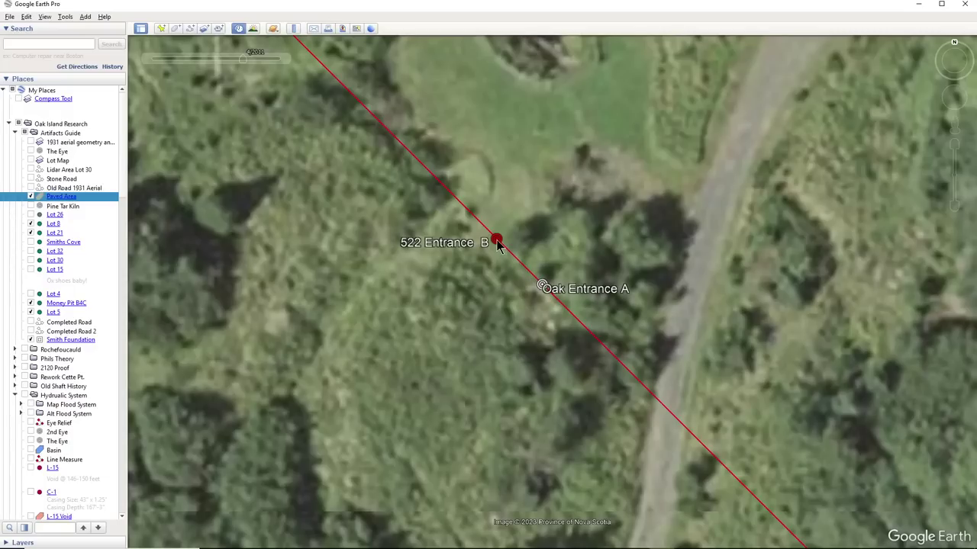
left_click_drag(466, 285, 614, 414)
scroll(519, 270, "down", 3)
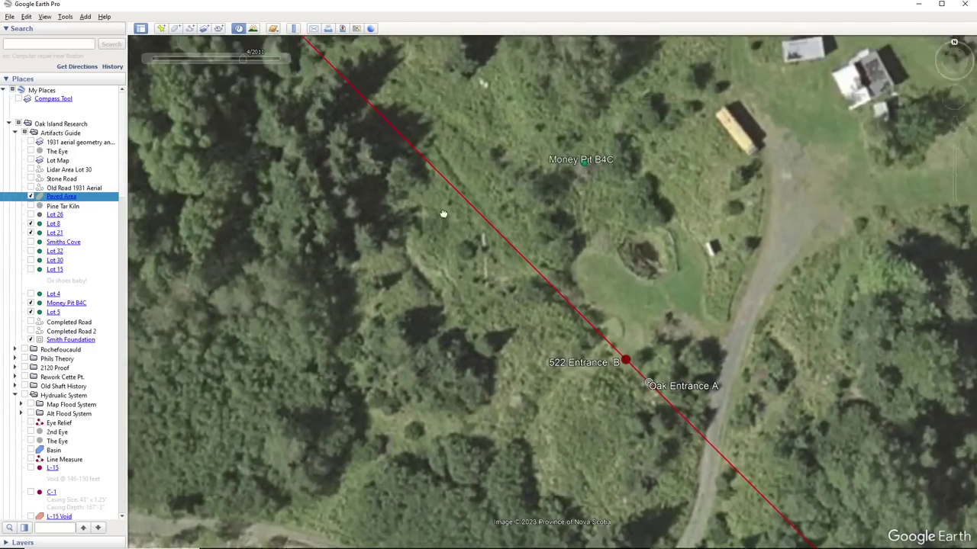
left_click_drag(443, 213, 705, 457)
scroll(705, 456, "down", 2)
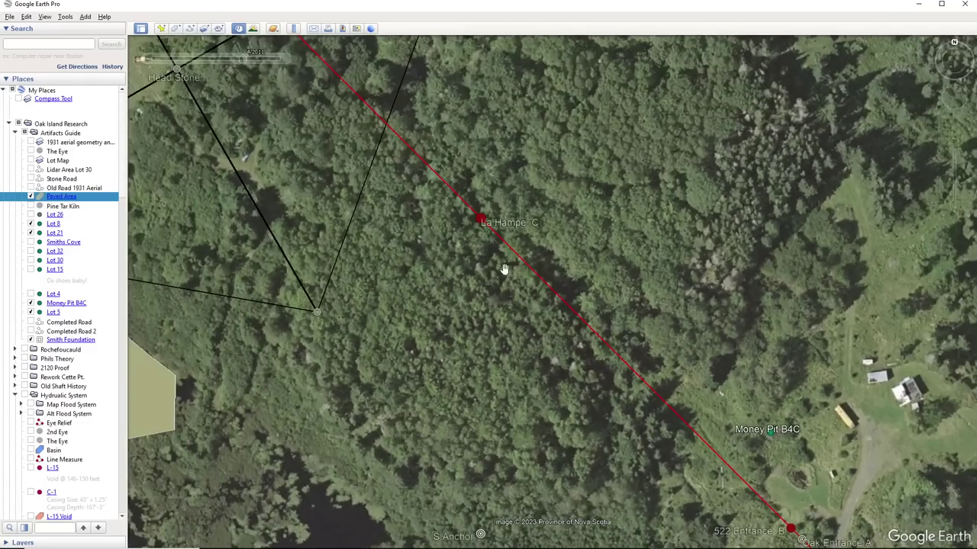
scroll(505, 268, "down", 2)
scroll(504, 263, "up", 4)
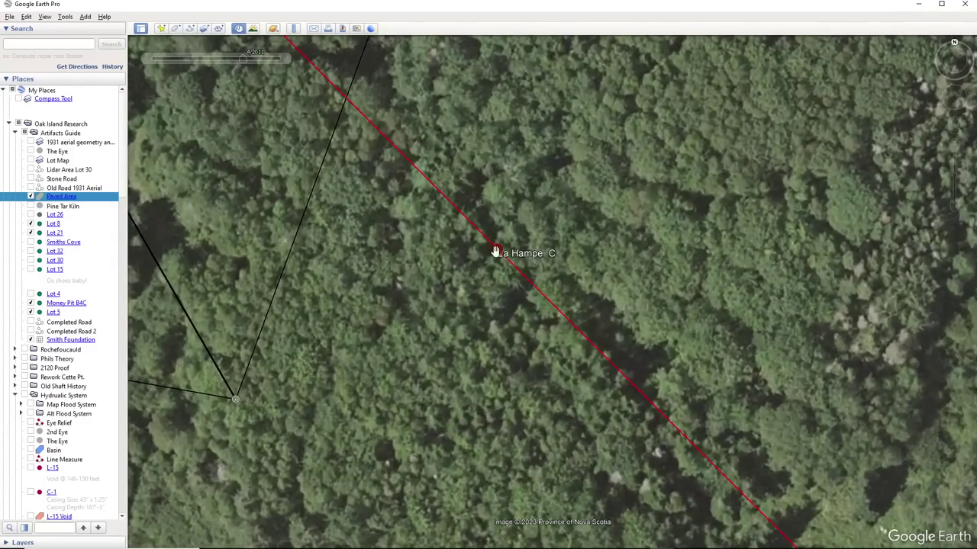
scroll(500, 252, "up", 2)
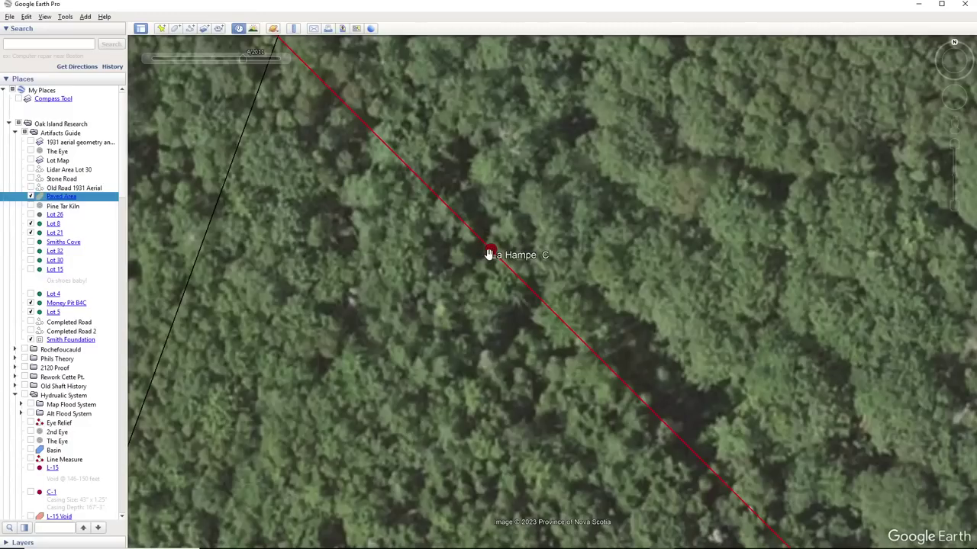
scroll(489, 254, "down", 5)
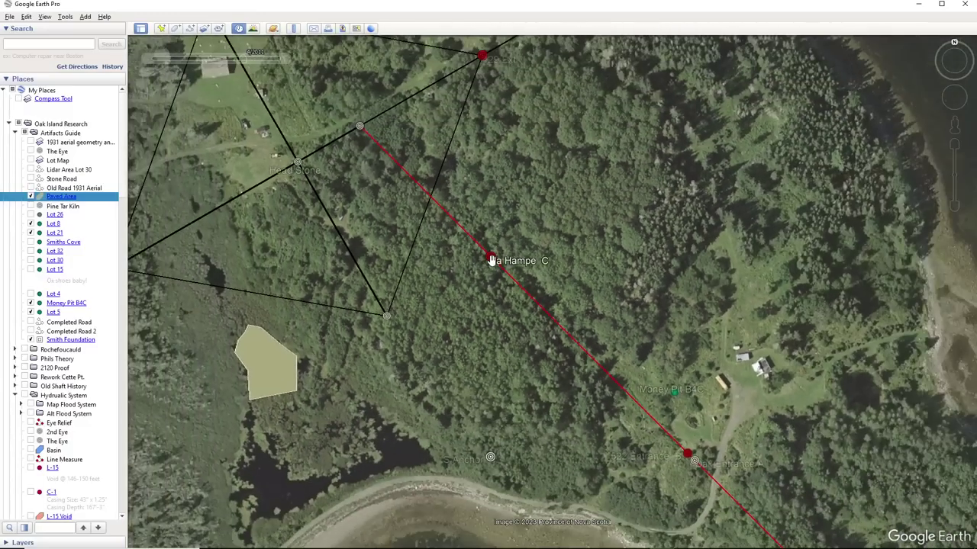
scroll(490, 260, "down", 3)
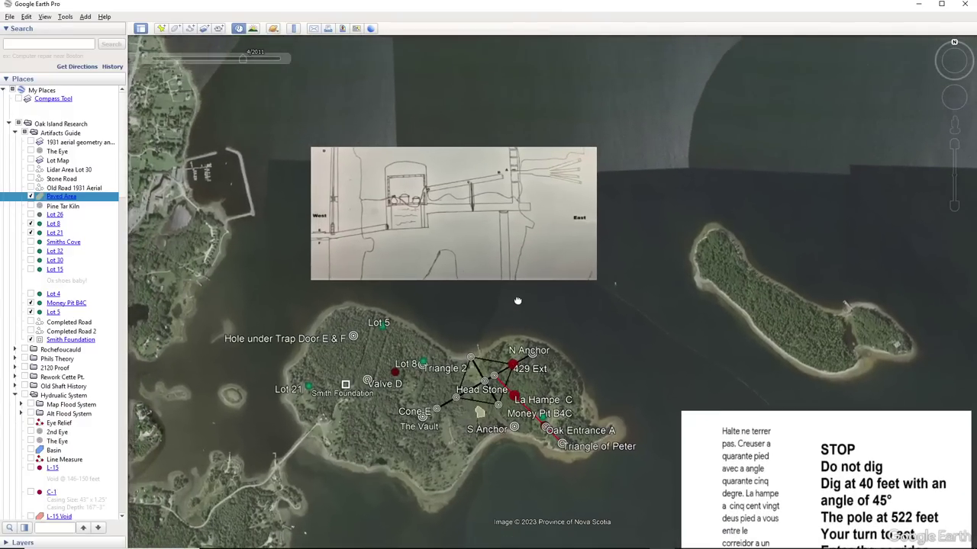
Zoom in on the island's east end, from 429 Ext to Triangle of Peter
scroll(497, 236, "up", 5)
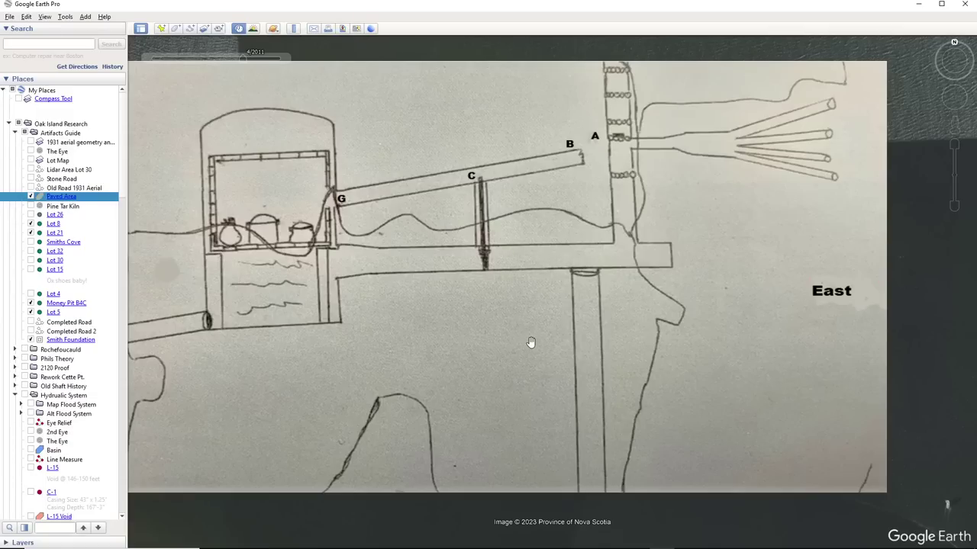
scroll(484, 380, "down", 5)
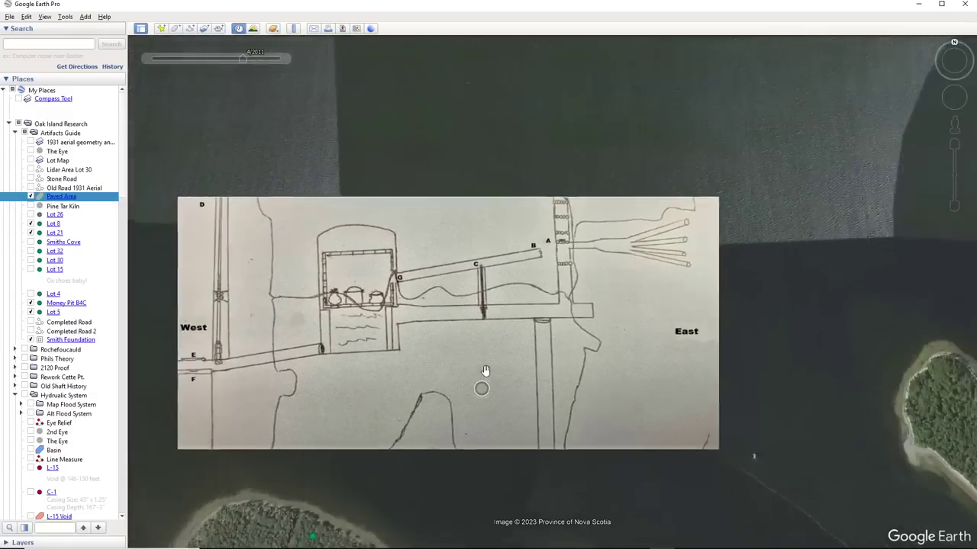
scroll(496, 252, "up", 3)
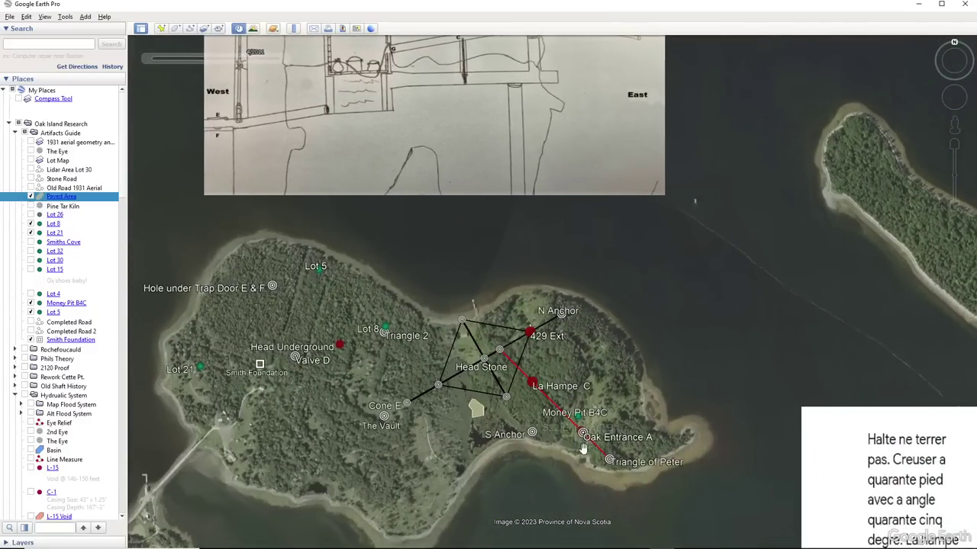
scroll(582, 441, "up", 3)
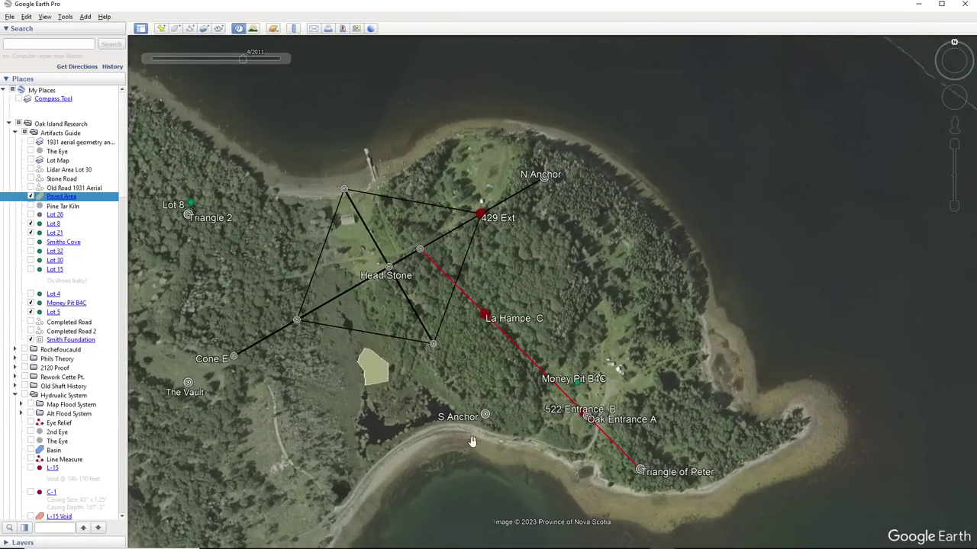
Zoom in close on Money Pit B4C, 522 Entrance B and Oak Entrance A
scroll(588, 450, "up", 5)
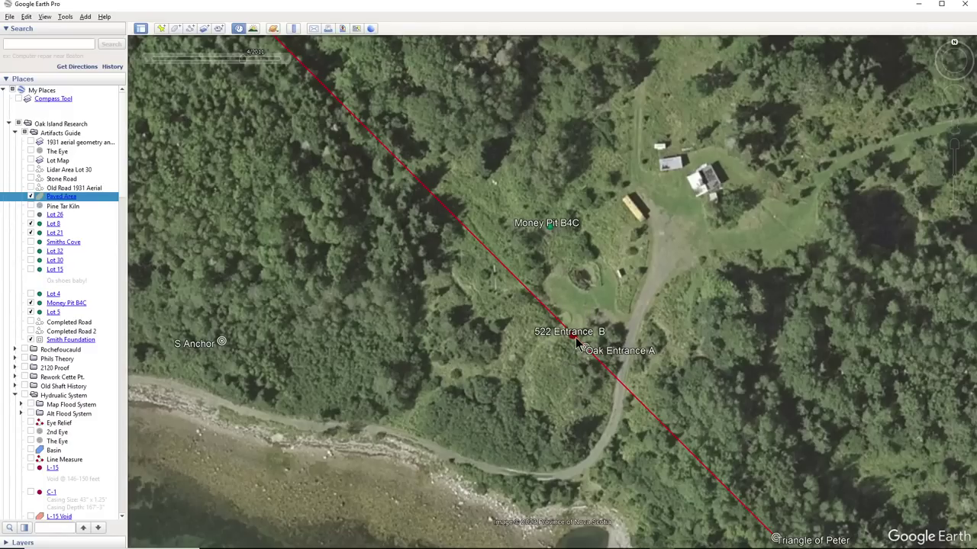
scroll(577, 342, "up", 3)
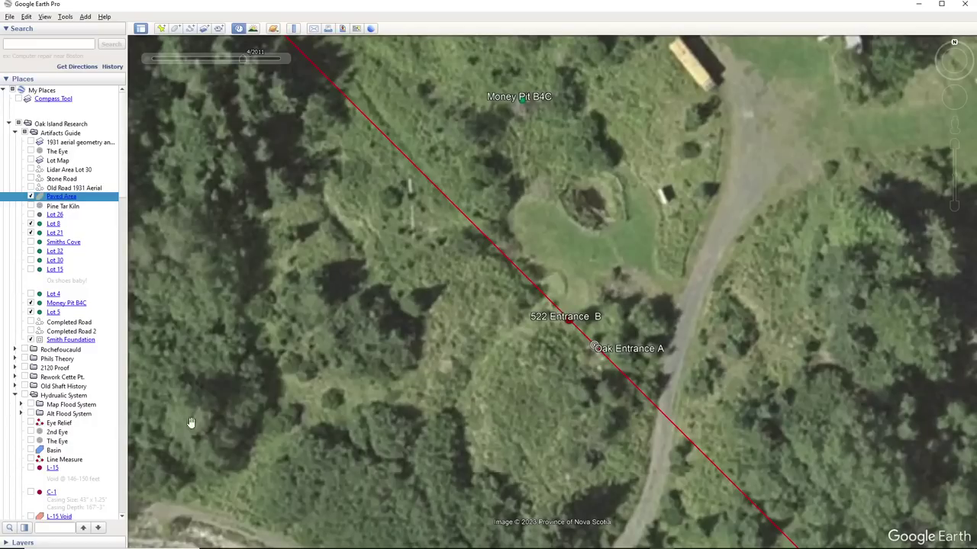
scroll(114, 389, "down", 6)
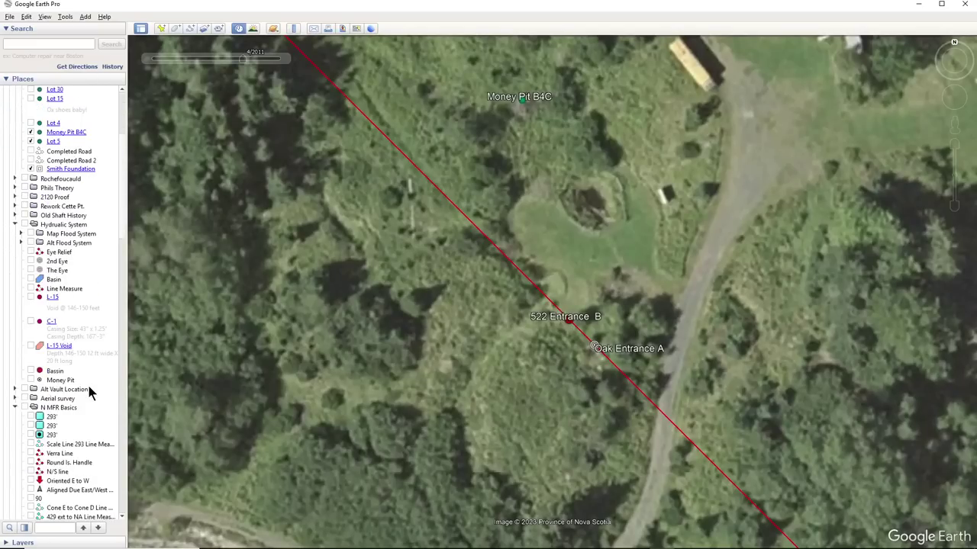
scroll(87, 383, "down", 3)
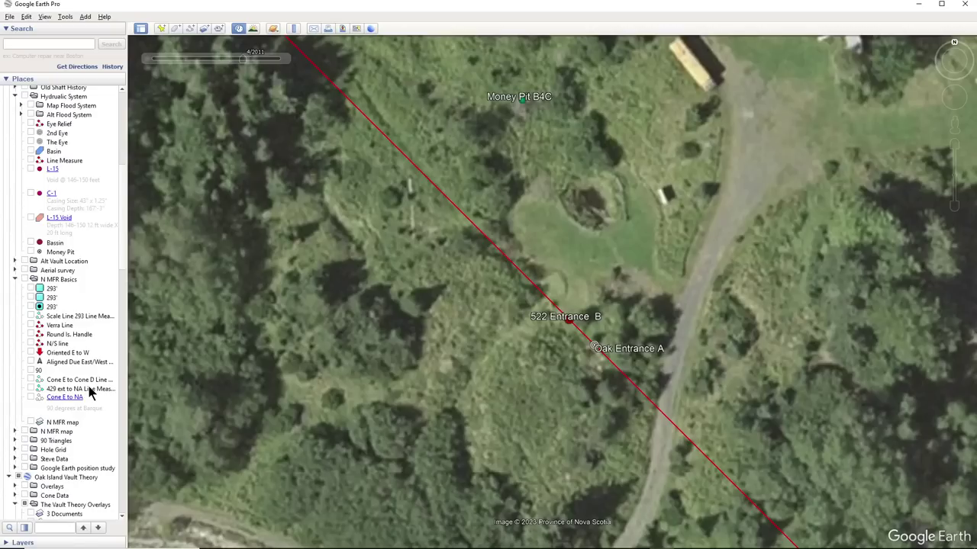
scroll(88, 389, "down", 3)
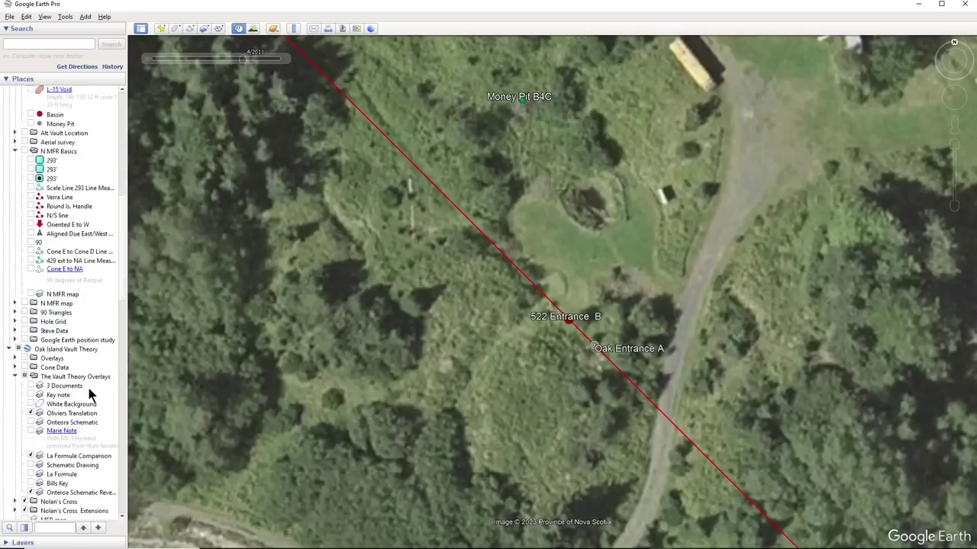
scroll(89, 394, "down", 5)
scroll(88, 395, "down", 6)
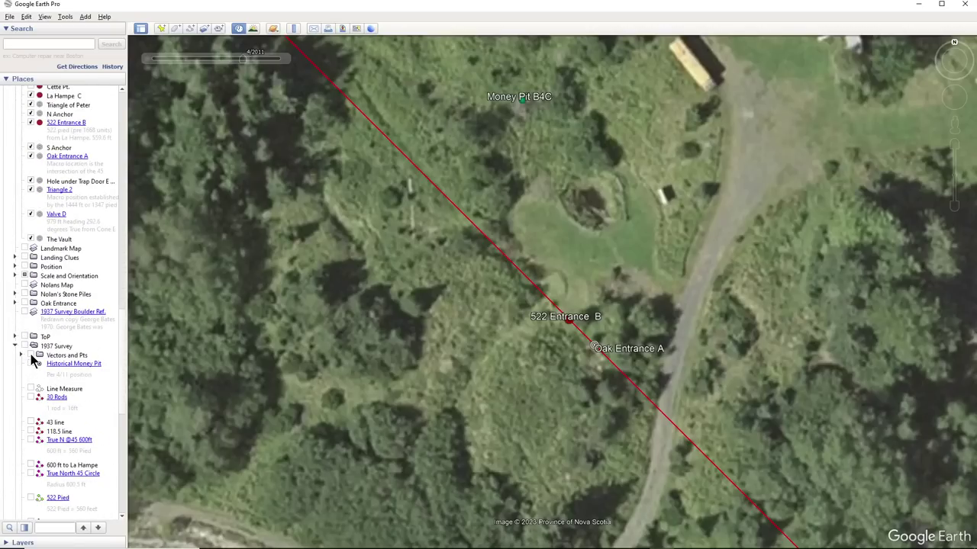
Turn on the 1937 Survey vectors and points, then frame the shoreline with Stone Triangle and Triangle of Peter
left_click(32, 356)
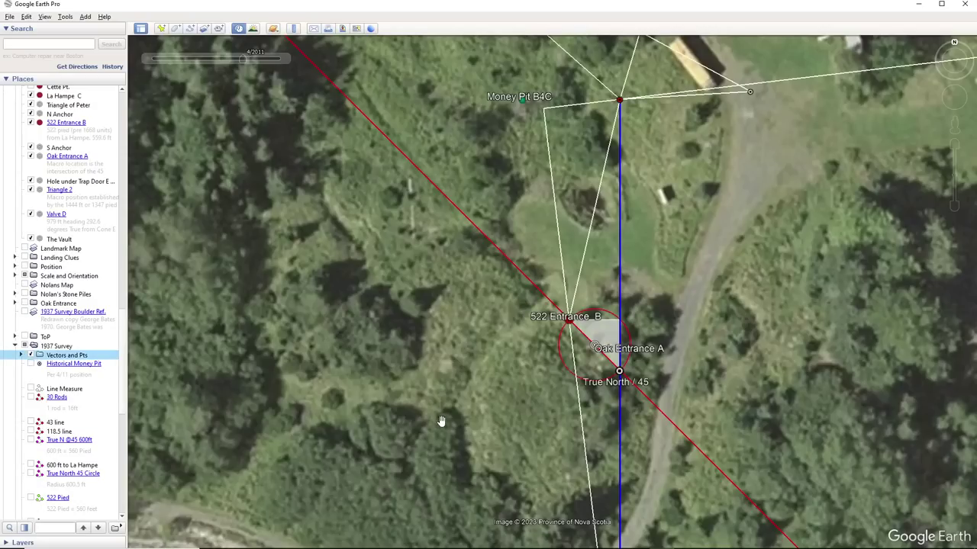
scroll(447, 427, "down", 3)
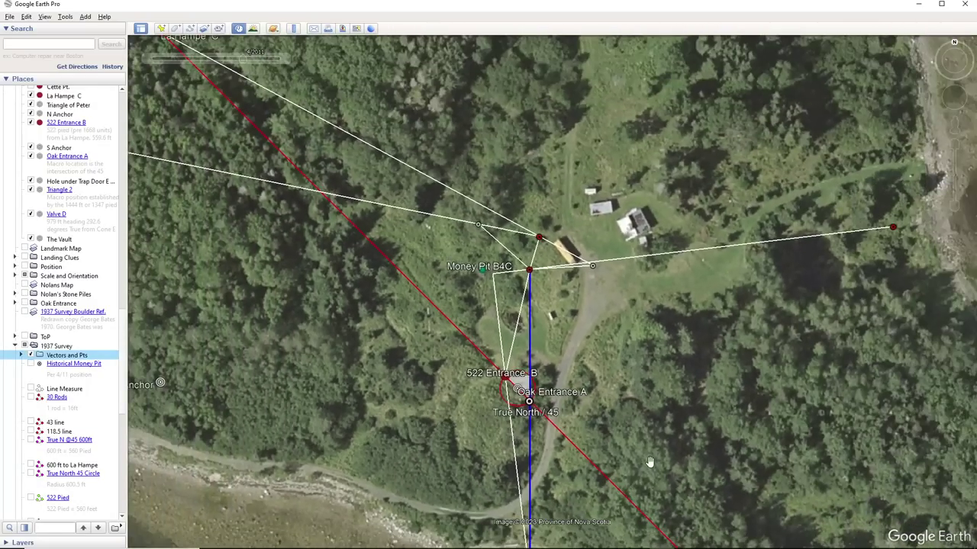
left_click_drag(649, 463, 628, 344)
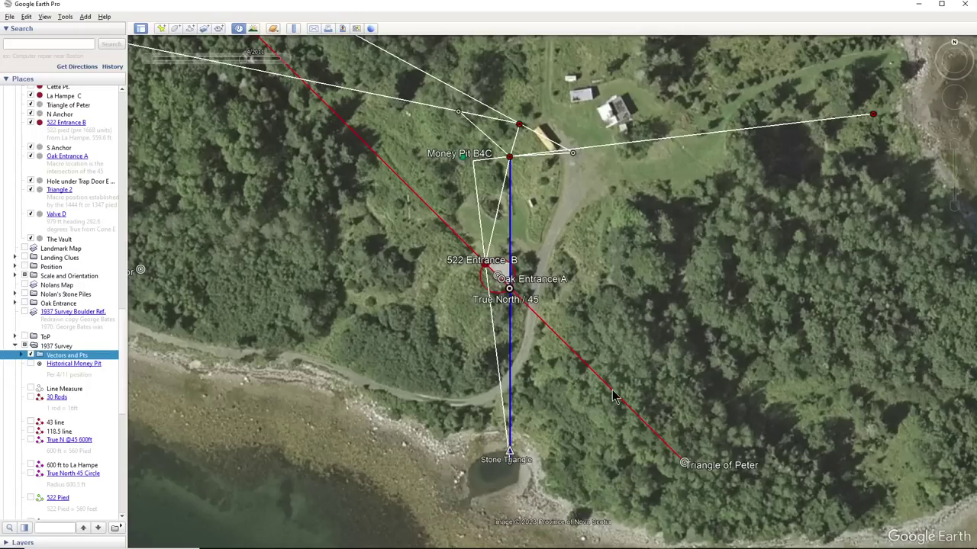
scroll(519, 316, "up", 2)
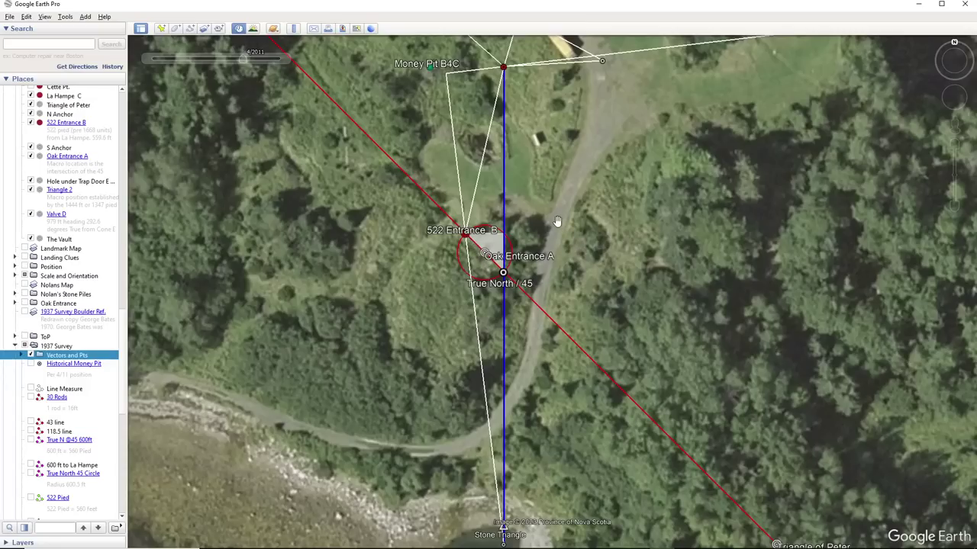
scroll(557, 221, "down", 3)
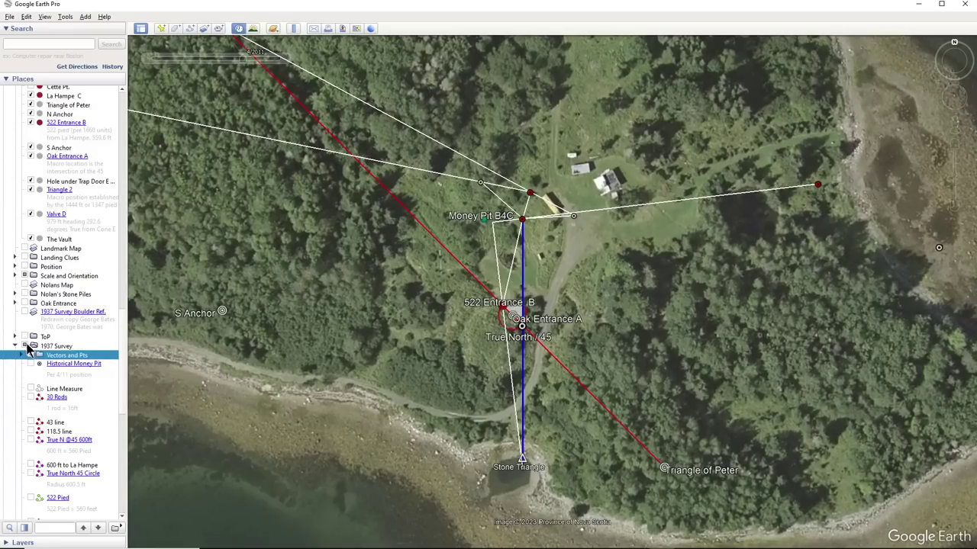
Try the 1937 Survey Boulder Ref. overlay, then hide it and show Nolans Map instead
left_click(23, 314)
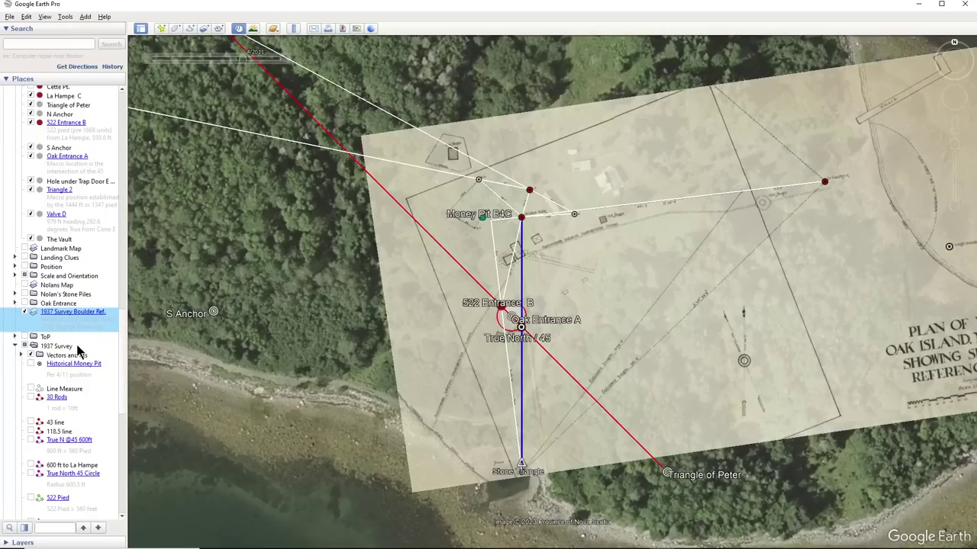
scroll(72, 358, "up", 5)
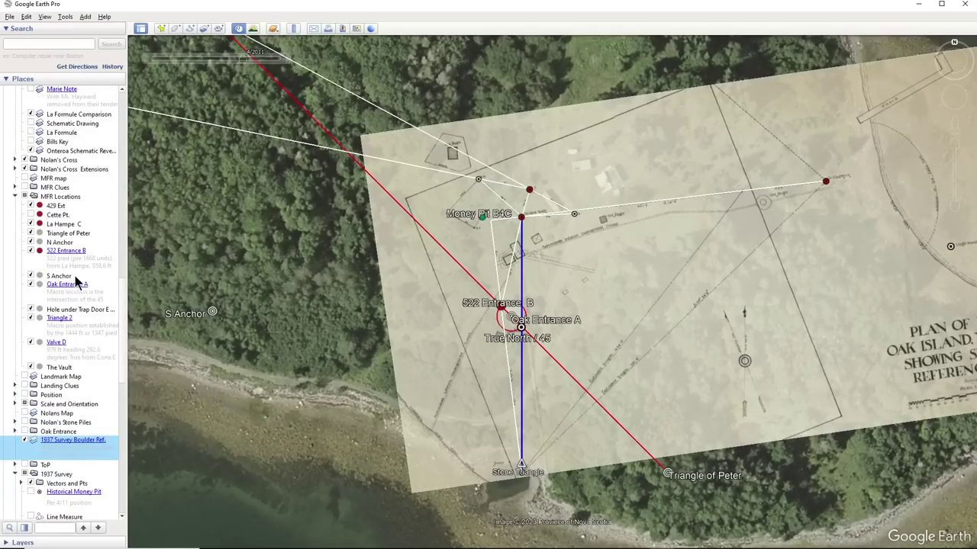
scroll(79, 276, "up", 3)
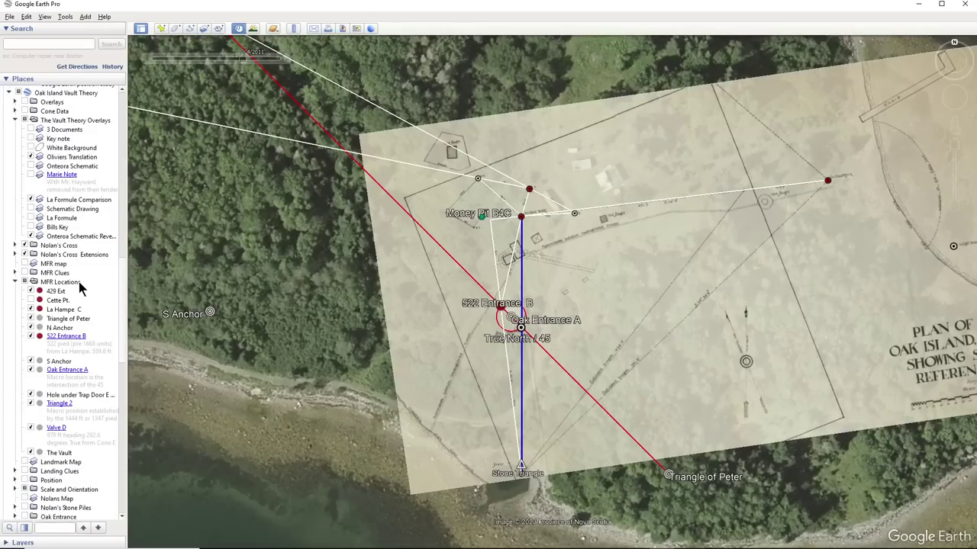
scroll(80, 284, "down", 4)
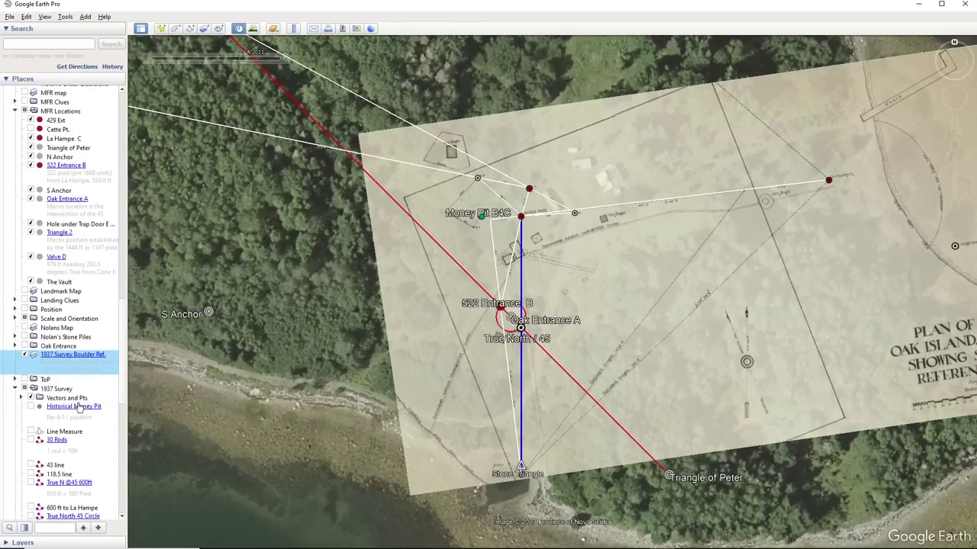
left_click(30, 398)
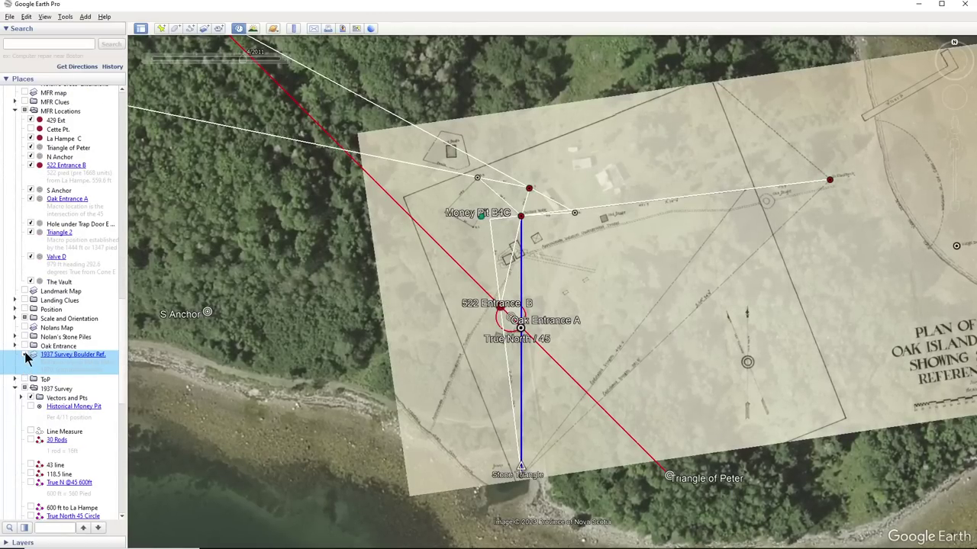
left_click(26, 356)
left_click(26, 328)
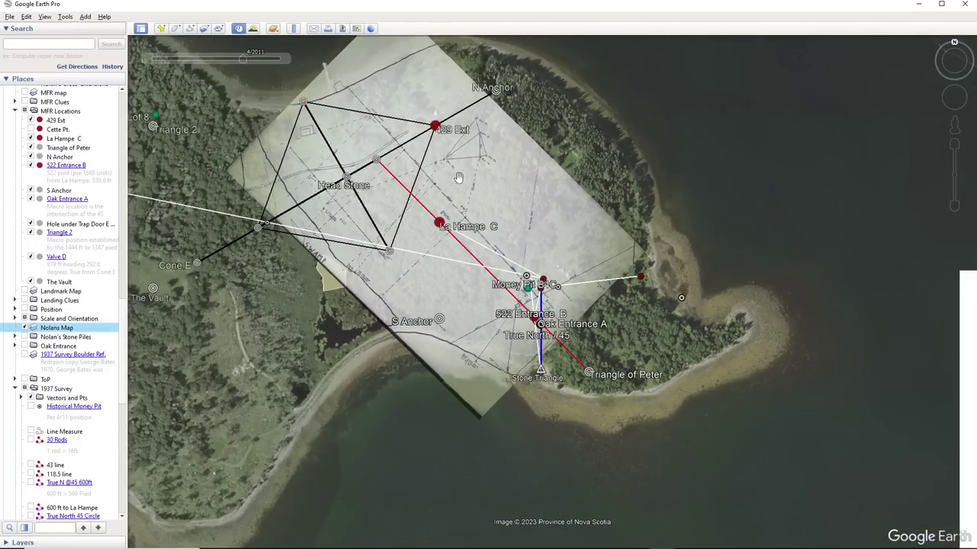
Zoom in on 429 Ext and turn on the Nolan's Stone Piles layer over Nolan's Map
scroll(438, 142, "up", 3)
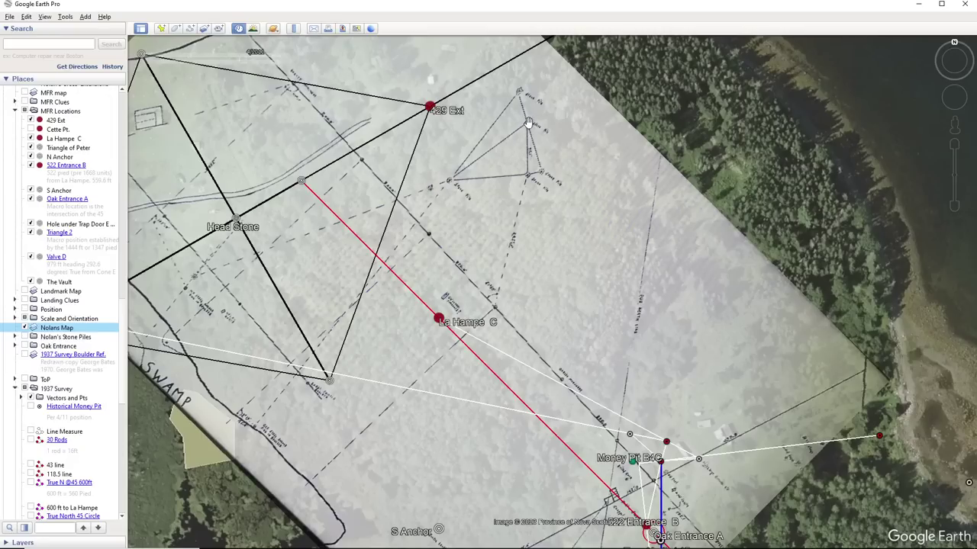
scroll(480, 82, "up", 2)
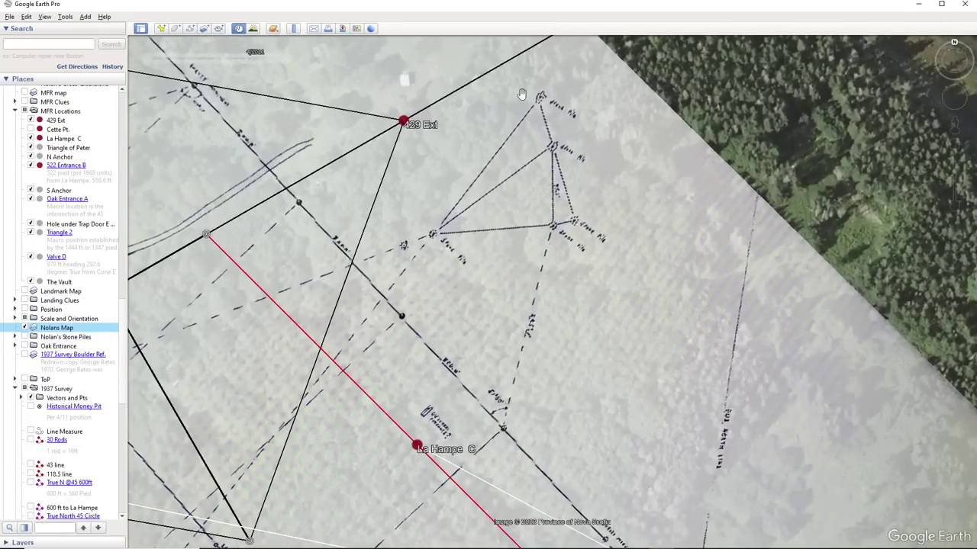
left_click(25, 338)
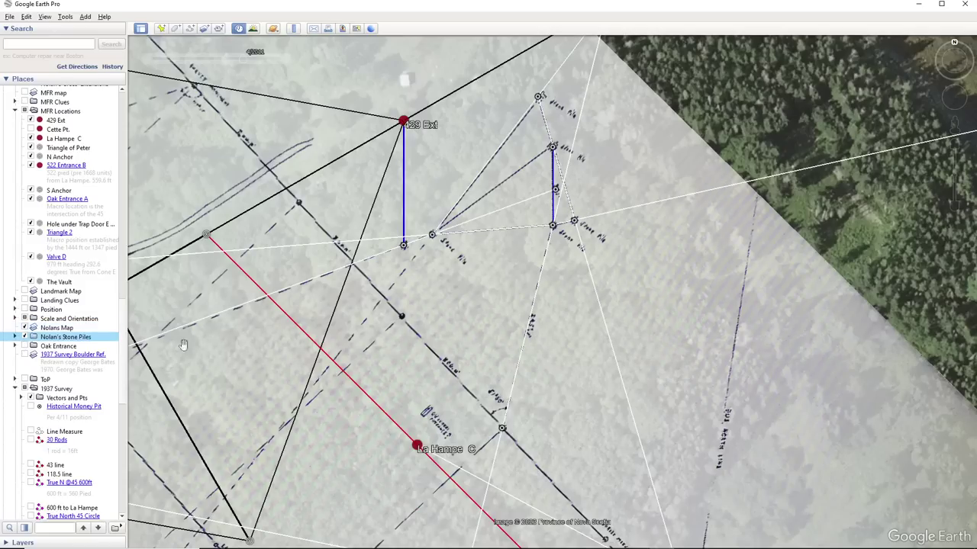
Hide the Nolans Map overlay and bring the coastline, Money Pit markers and N Anchor into view
left_click(24, 328)
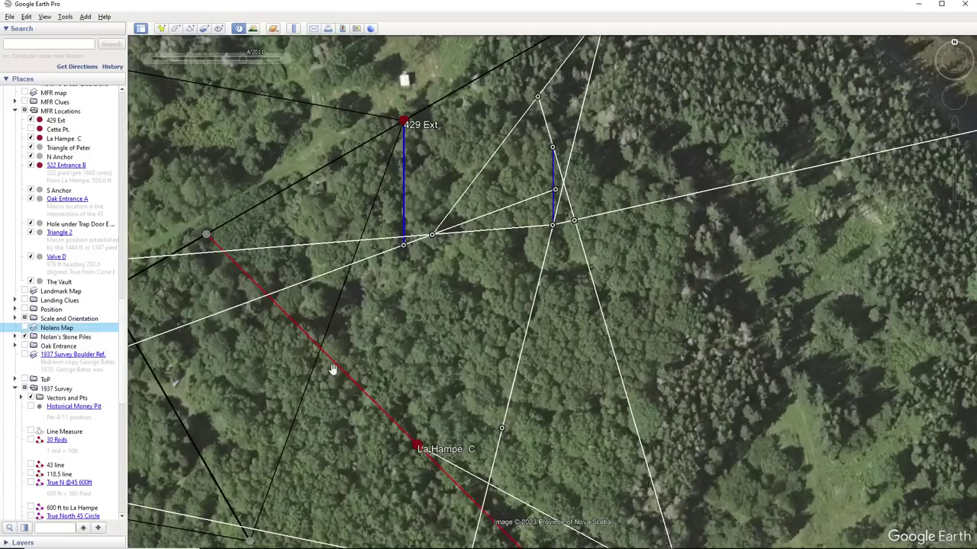
scroll(584, 331, "down", 3)
left_click_drag(584, 328, 565, 204)
scroll(685, 391, "up", 3)
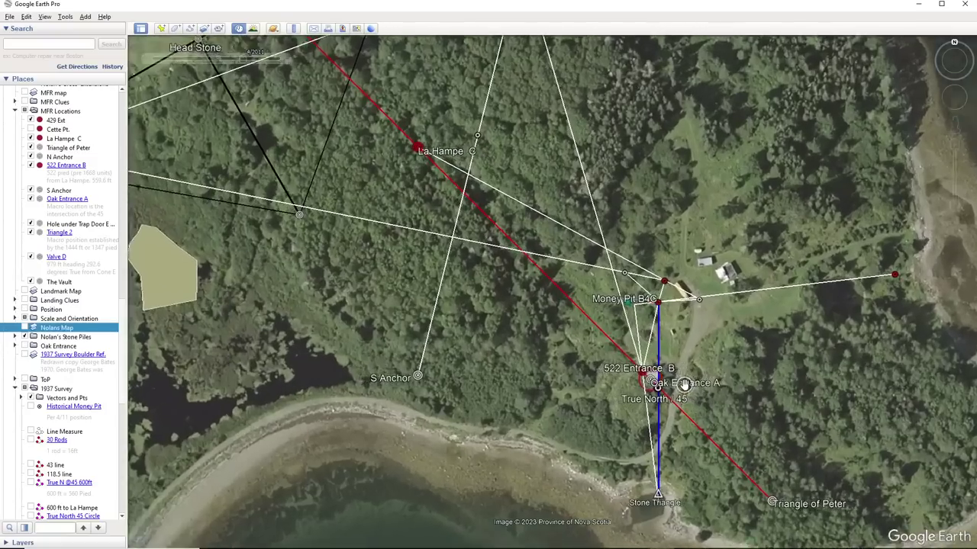
scroll(607, 296, "down", 3)
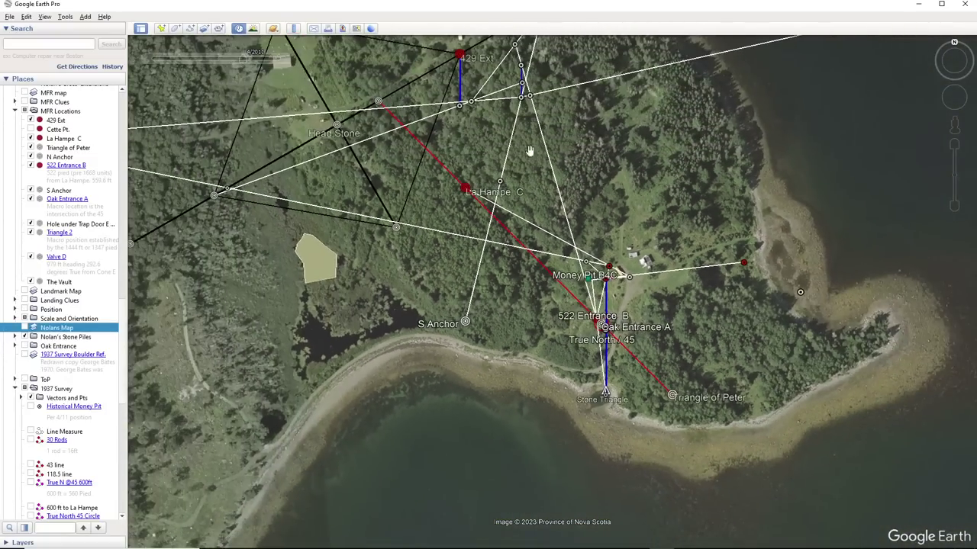
left_click_drag(572, 63, 576, 137)
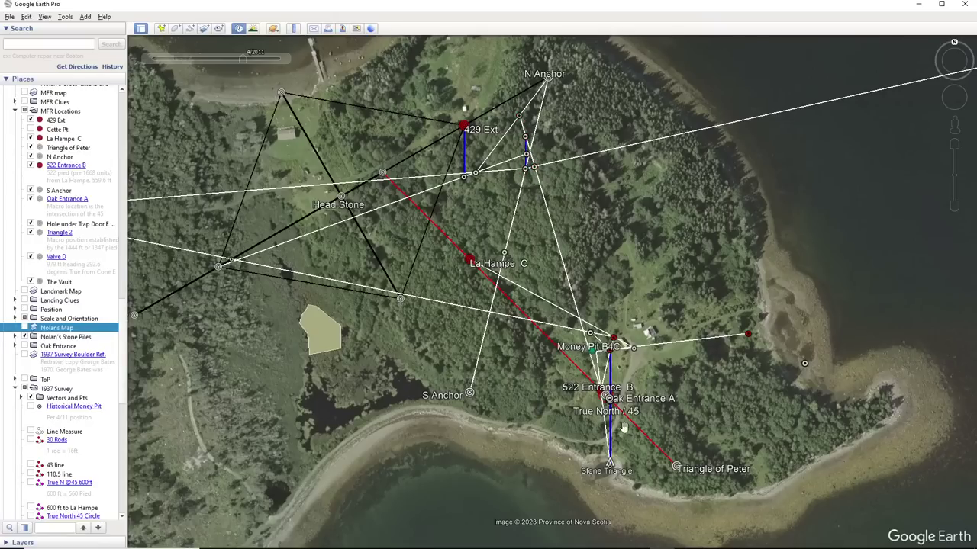
Zoom and pan across the map to see more of the island
scroll(605, 412, "up", 2)
scroll(604, 409, "up", 5)
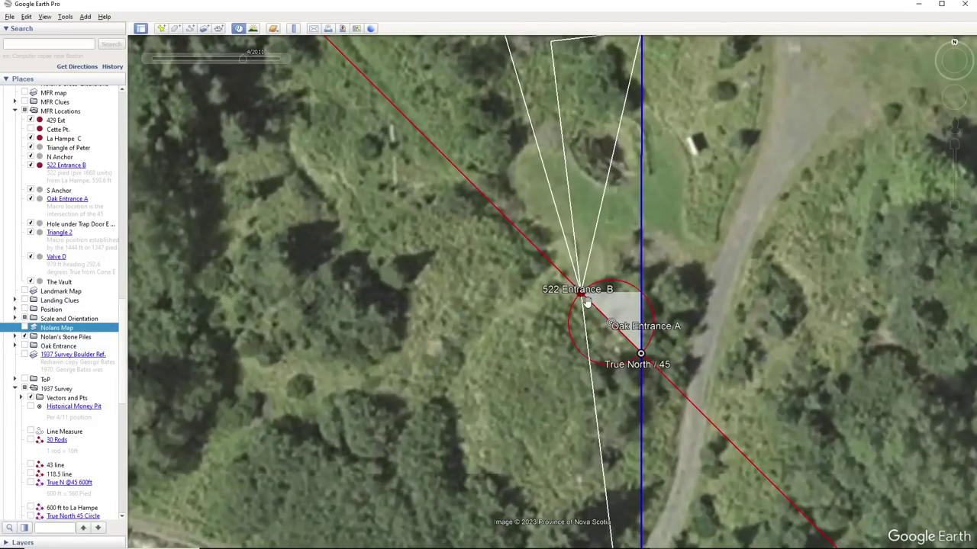
scroll(586, 304, "down", 5)
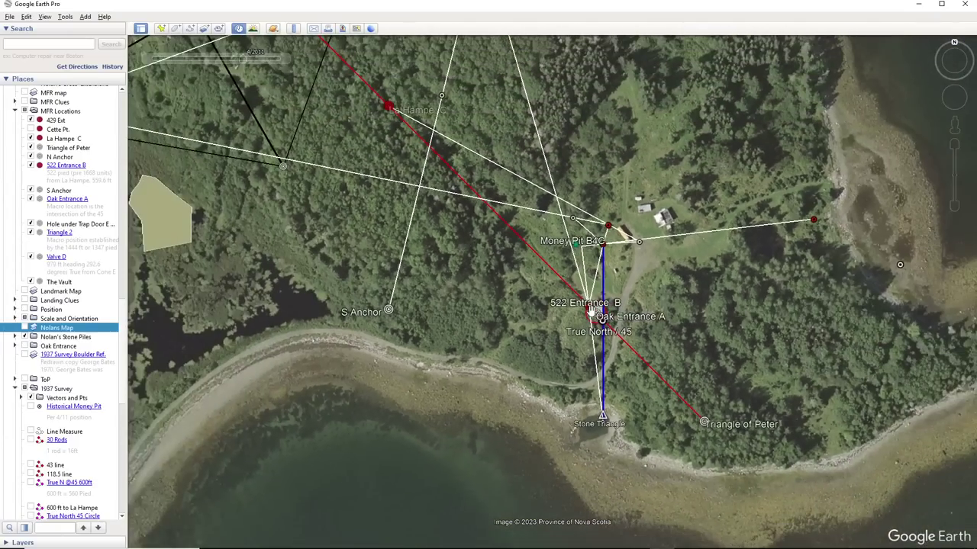
left_click_drag(493, 131, 663, 234)
scroll(661, 233, "down", 3)
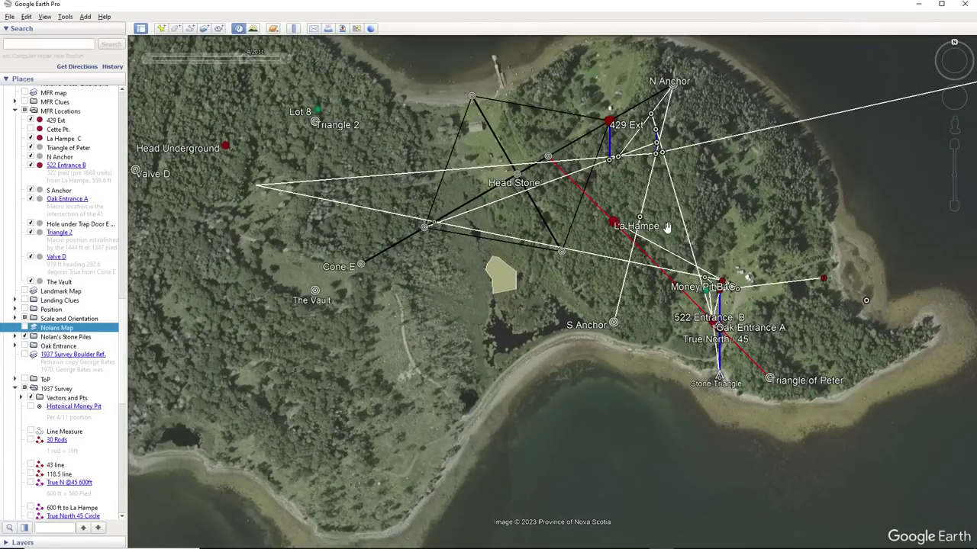
Select the Cette Pt. placemark, centre on La Hampe C, and zoom out to the whole island
left_click(30, 129)
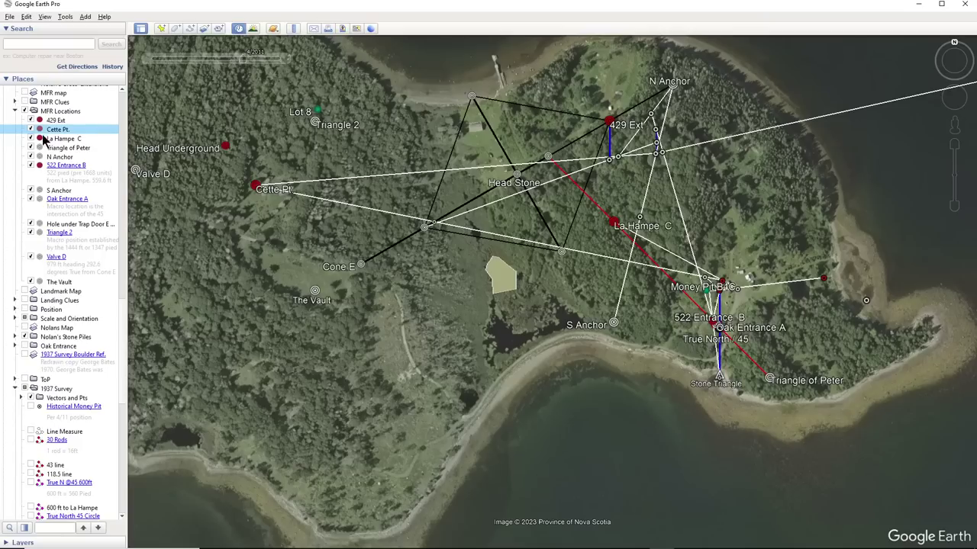
scroll(239, 202, "up", 3)
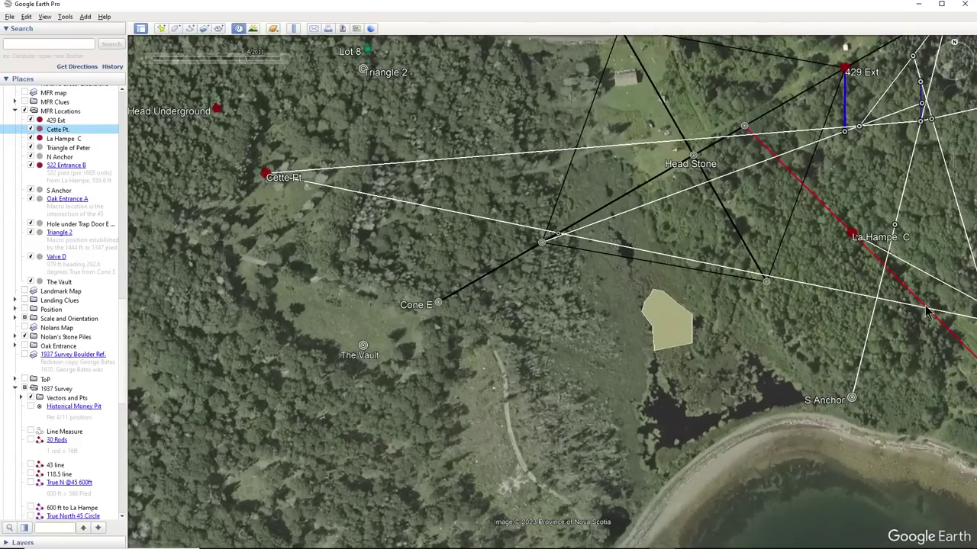
left_click_drag(927, 311, 641, 339)
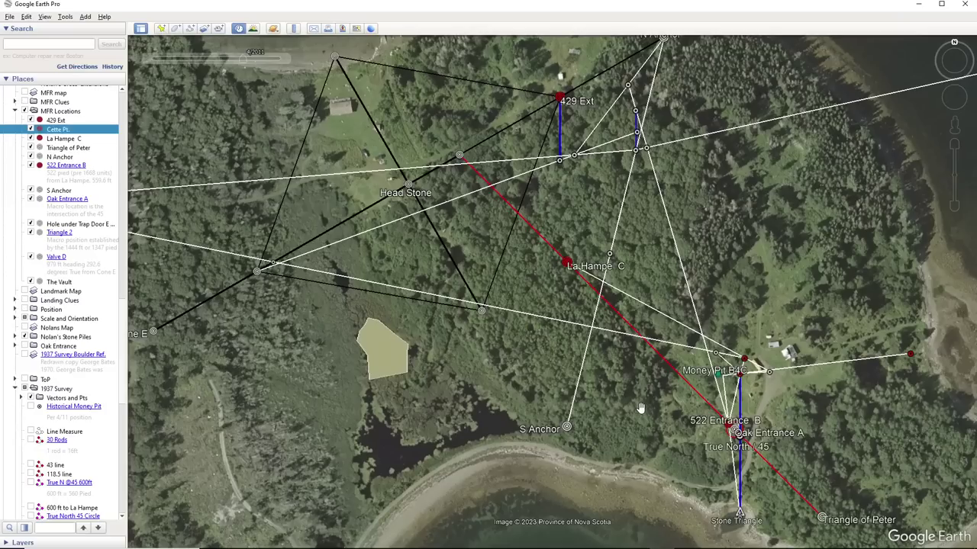
scroll(641, 409, "down", 5)
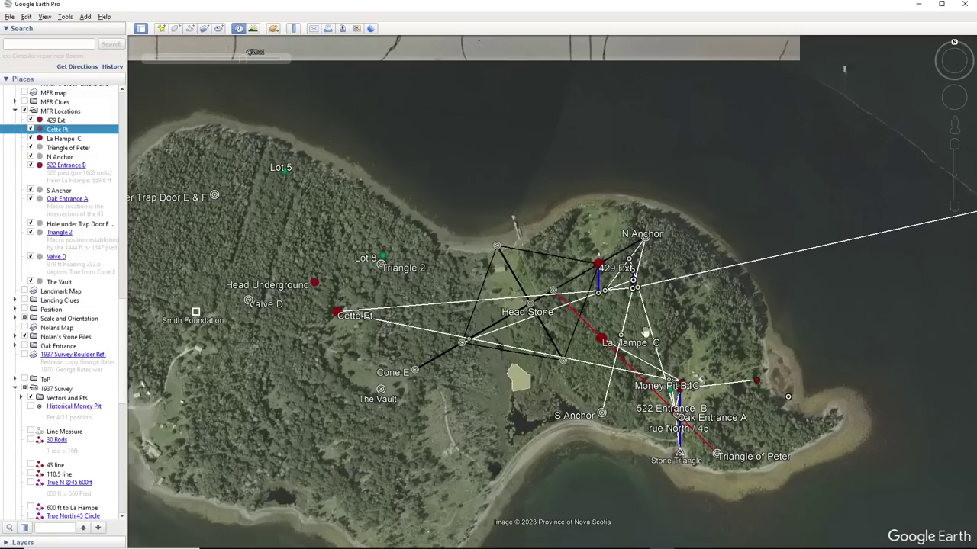
Hide the Cette Pt. and La Hampe C placemarks and zoom in on Oak Entrance
left_click(31, 130)
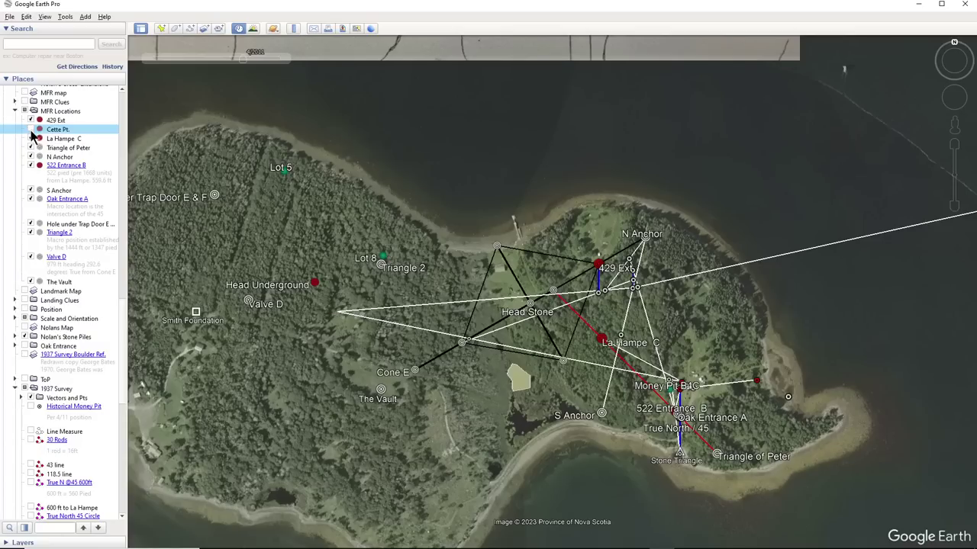
left_click(30, 139)
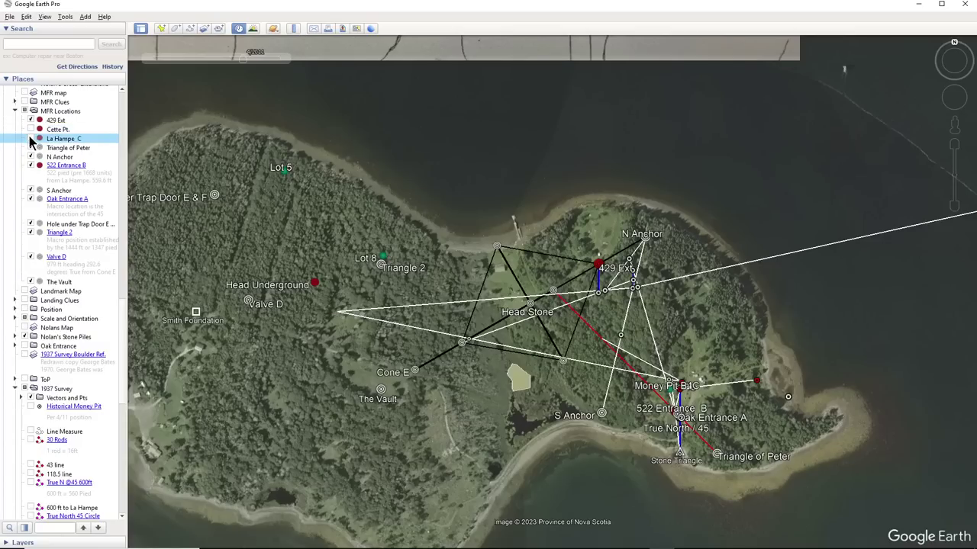
scroll(684, 476, "up", 2)
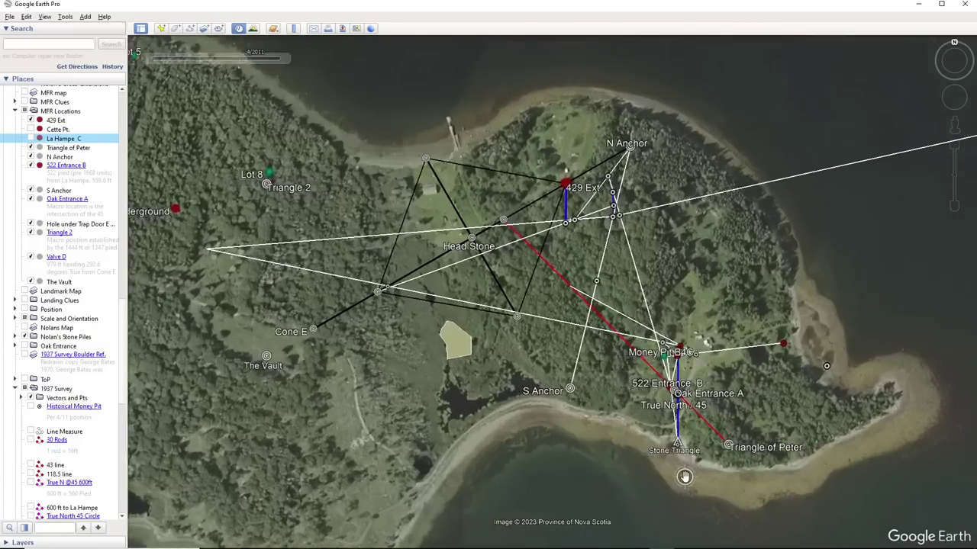
scroll(708, 370, "up", 2)
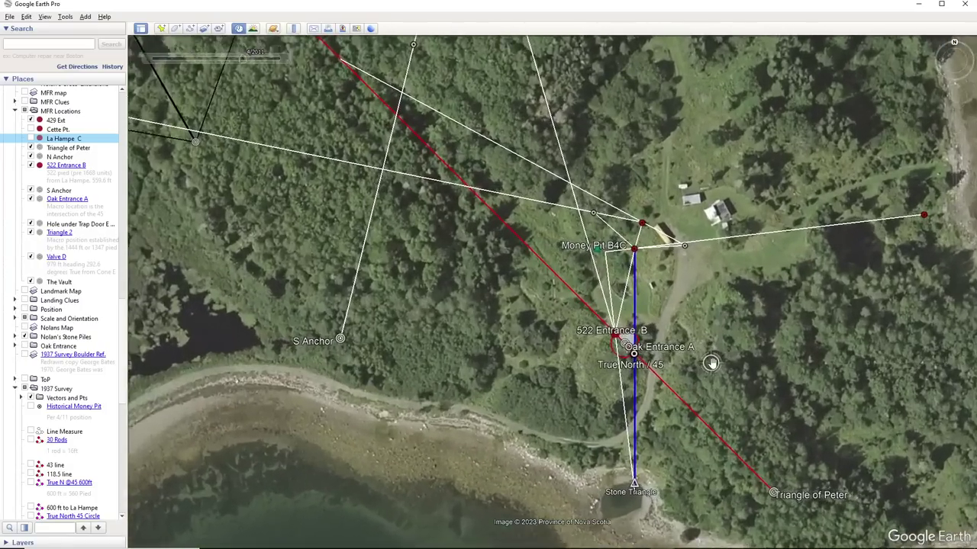
scroll(638, 345, "up", 3)
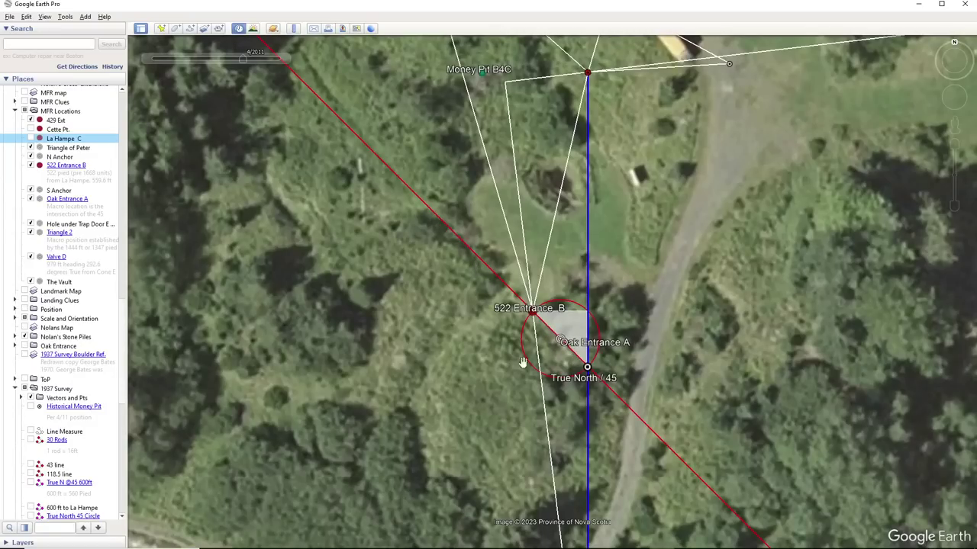
Zoom back out and pan along the red line's northern stretch to Head Stone and 429 Ext
scroll(366, 238, "down", 2)
scroll(367, 229, "down", 3)
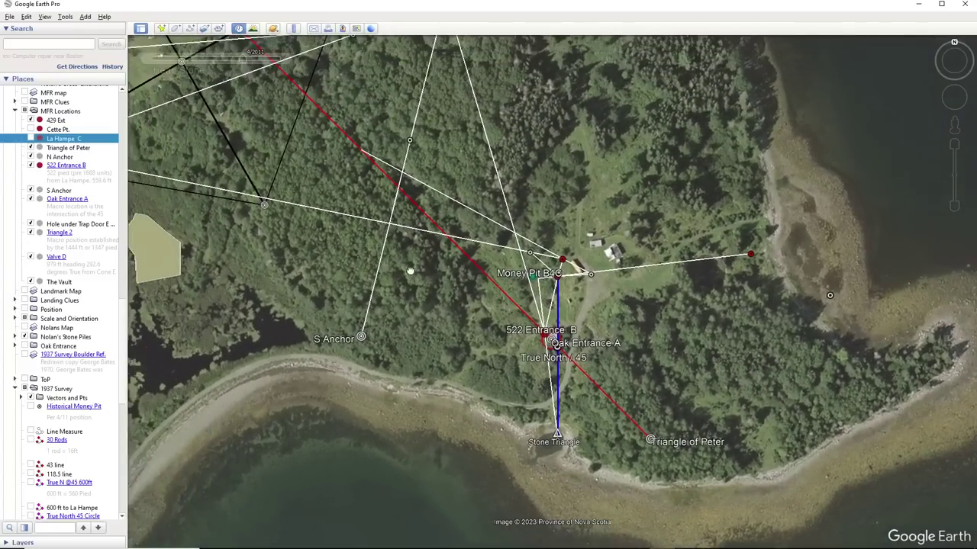
left_click_drag(410, 271, 468, 342)
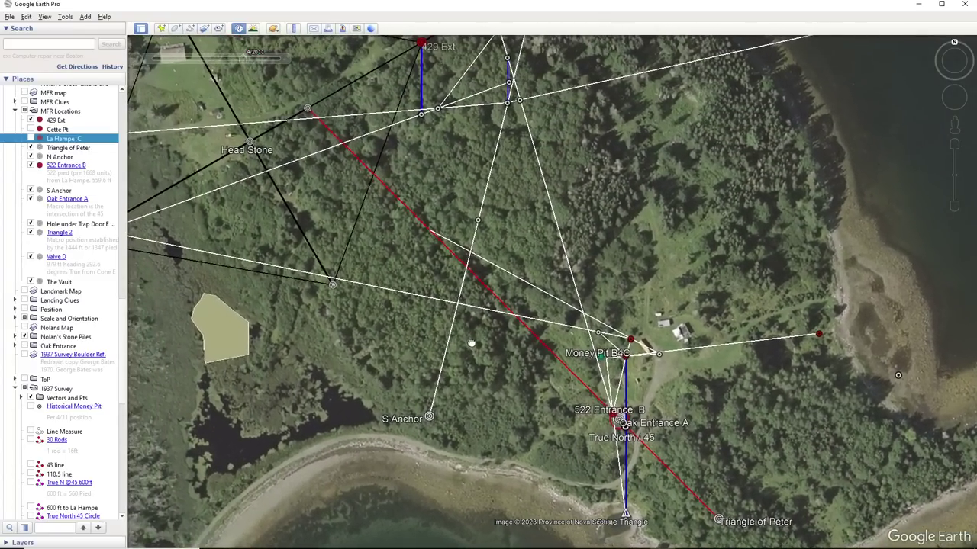
left_click_drag(436, 279, 554, 350)
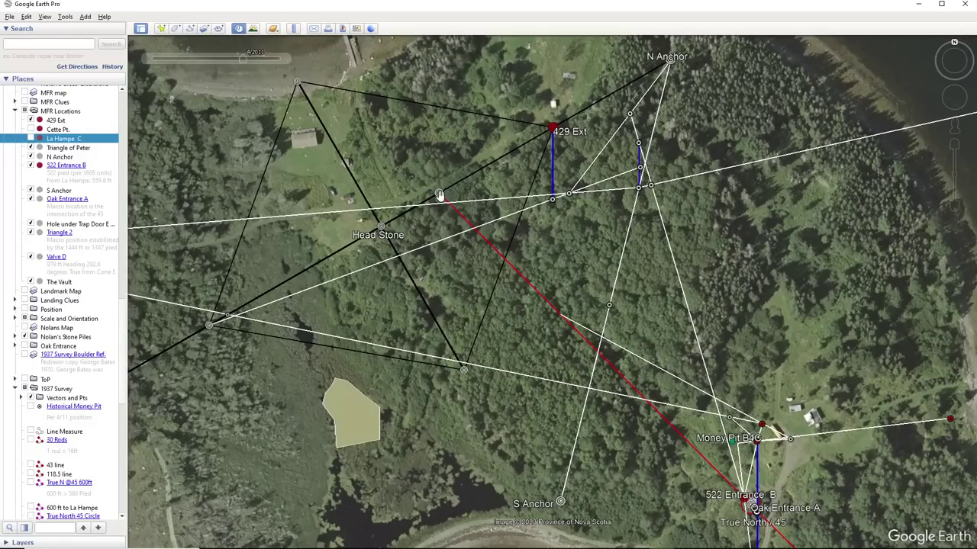
Zoom in on the red line's endpoint, recentre on Head Stone, then zoom out to the eastern island
scroll(440, 202, "up", 2)
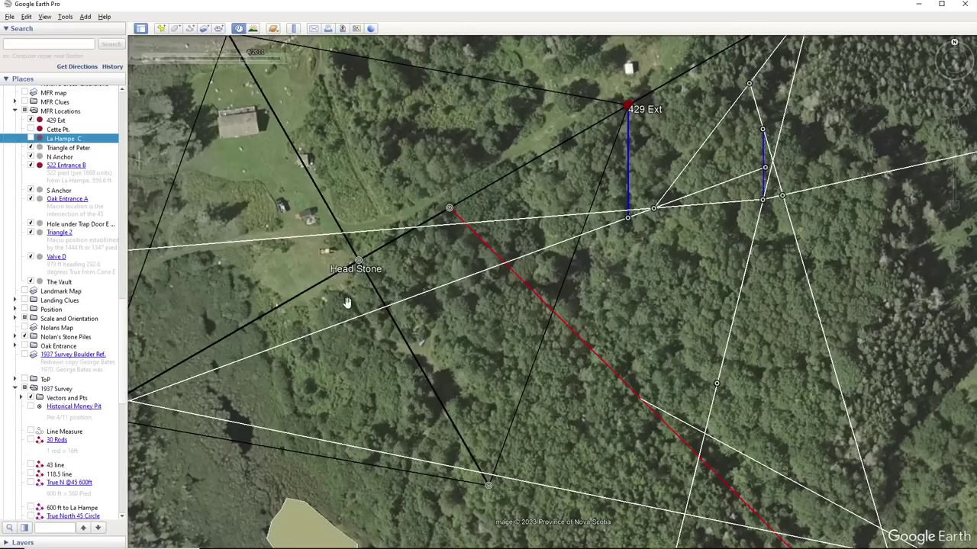
left_click_drag(365, 272, 517, 235)
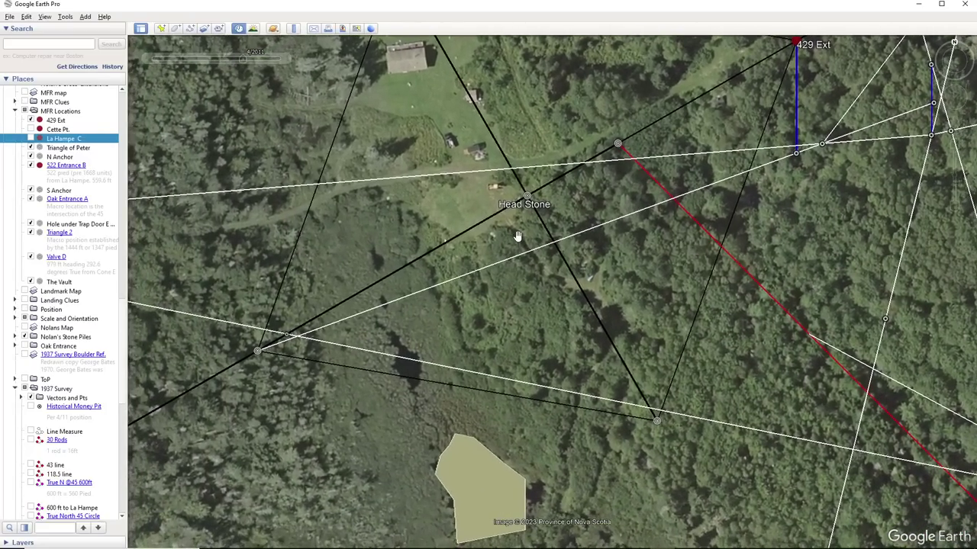
scroll(517, 239, "down", 3)
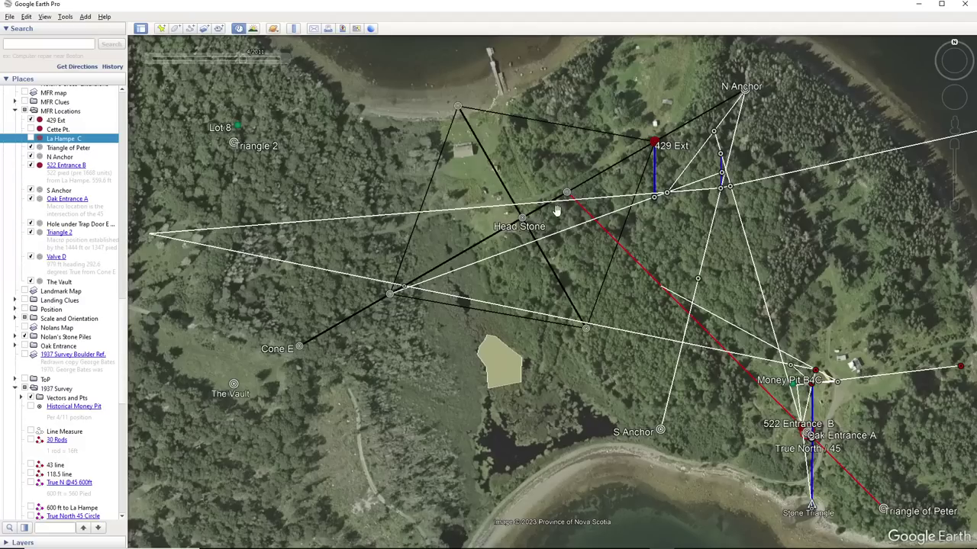
Recentre on Money Pit and zoom closely on 522 Entrance B and Oak Entrance A in the True North / 45 circle
scroll(566, 192, "up", 3)
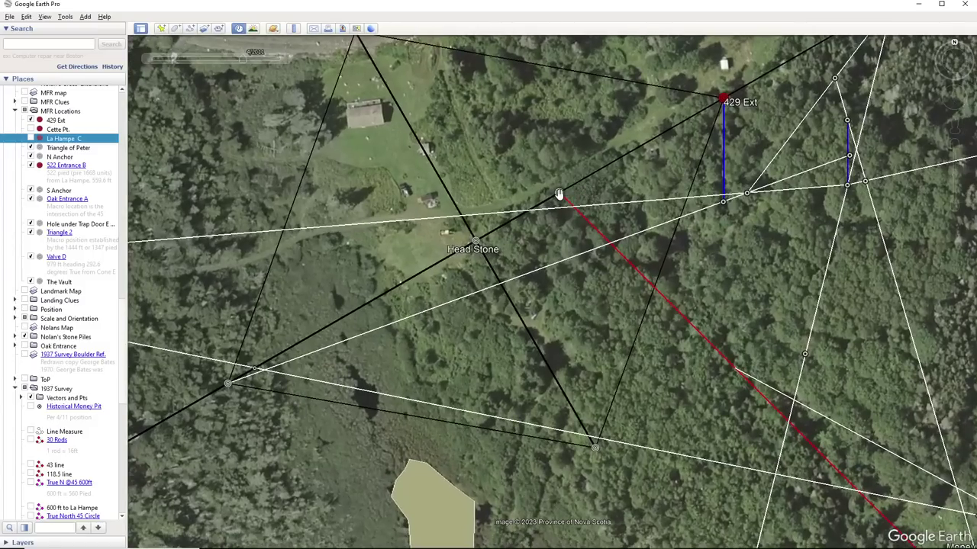
scroll(489, 226, "down", 3)
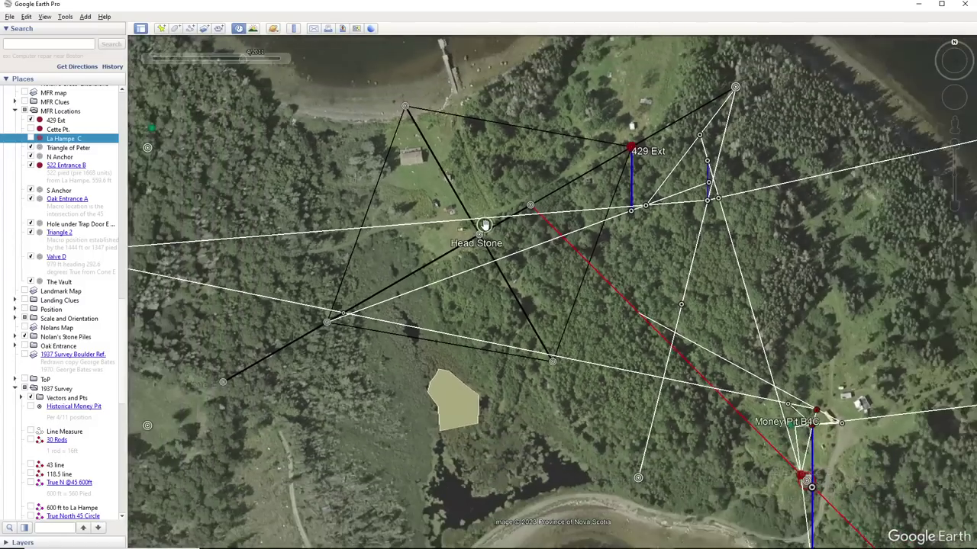
left_click_drag(683, 433, 573, 317)
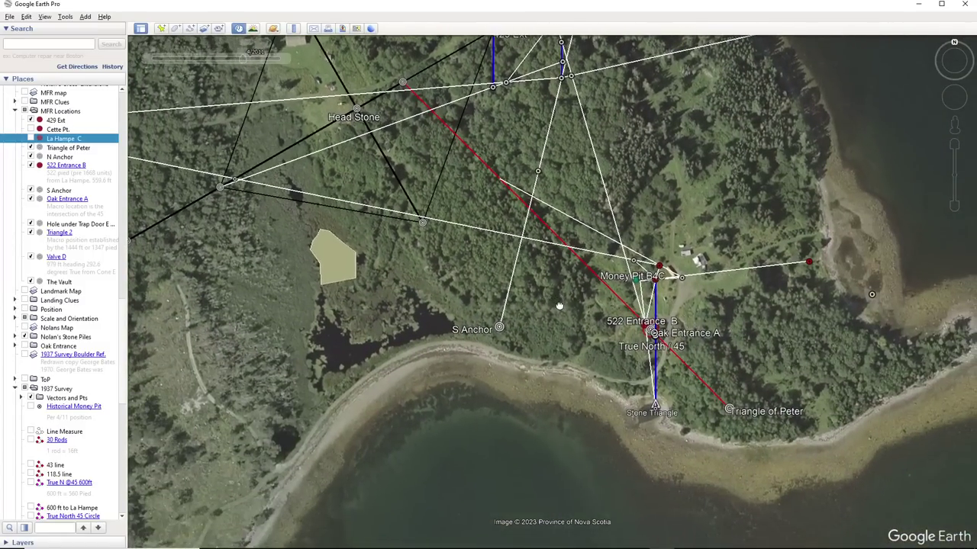
scroll(715, 330, "up", 2)
scroll(715, 331, "up", 4)
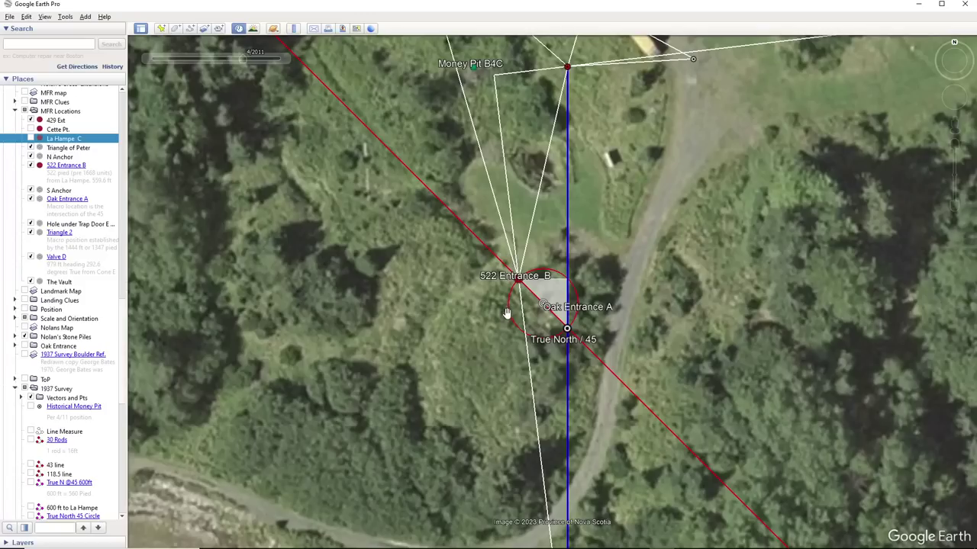
Zoom out to the whole island, briefly check N Anchor, then pan west to Lot 21 and Smith Foundation
scroll(497, 330, "down", 3)
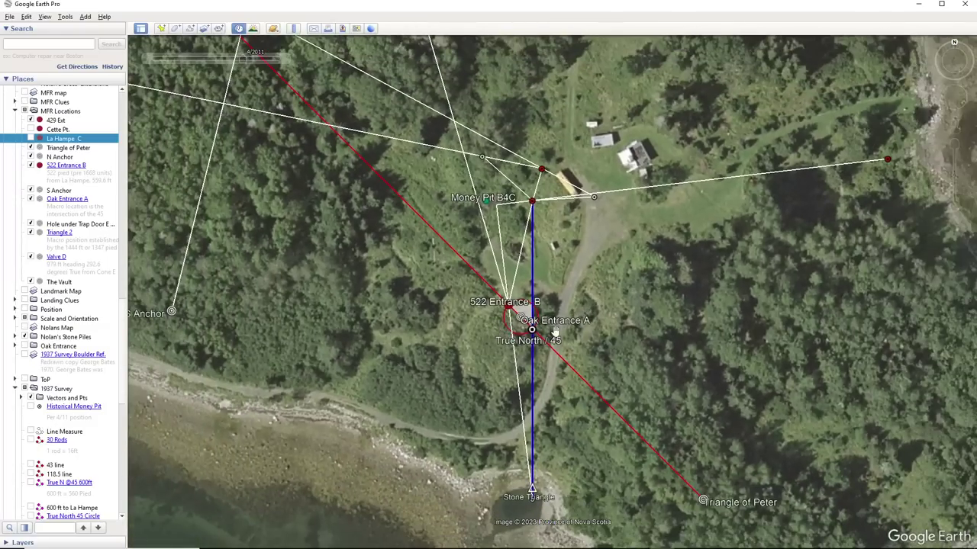
scroll(642, 316, "down", 1)
scroll(643, 316, "down", 2)
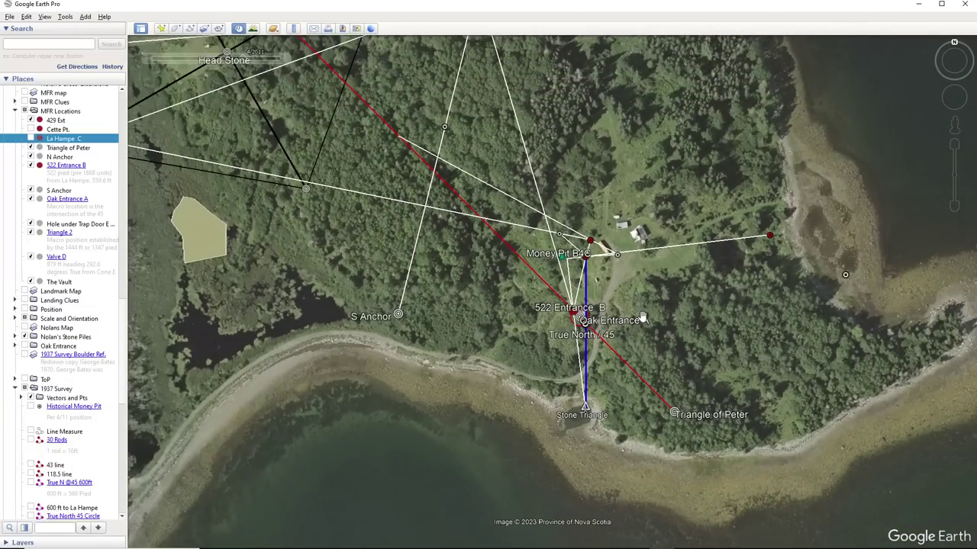
scroll(643, 316, "down", 3)
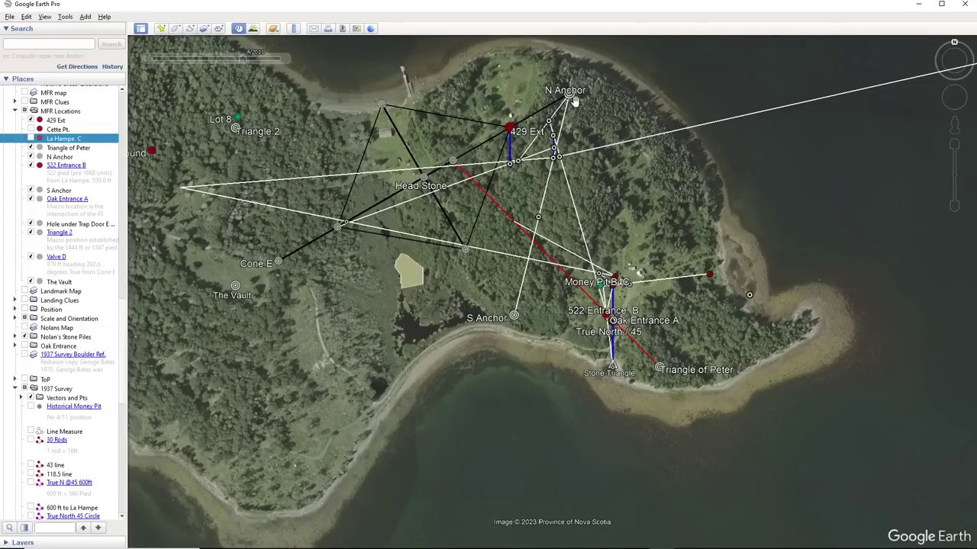
scroll(568, 93, "up", 3)
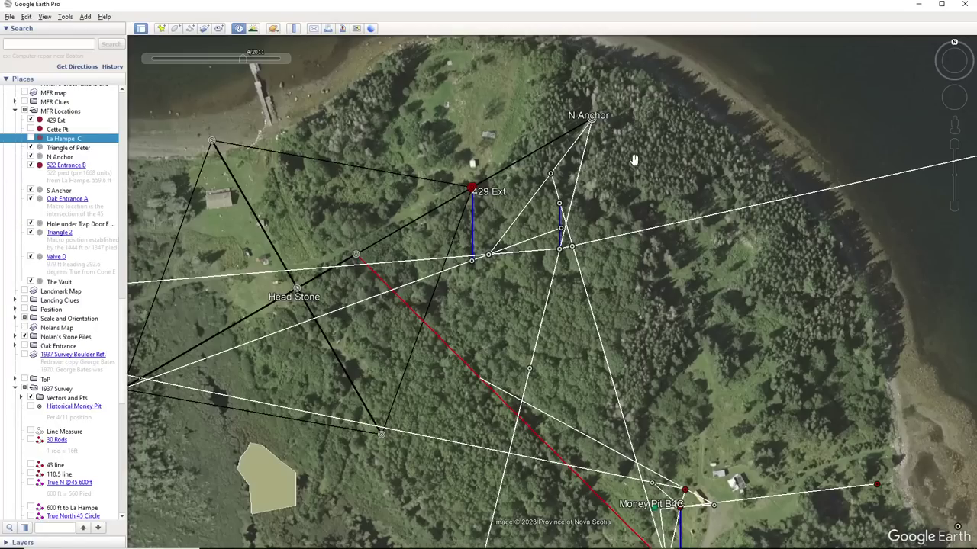
scroll(635, 160, "down", 3)
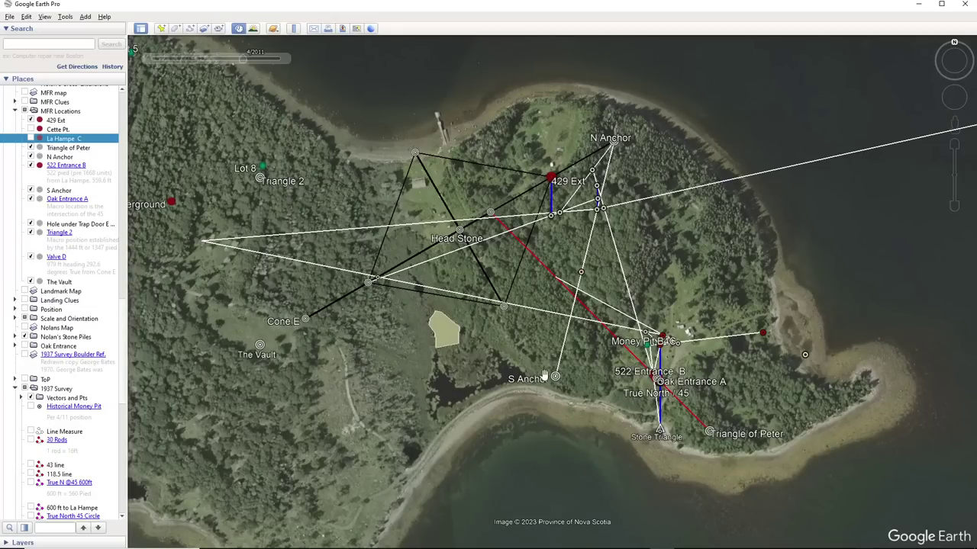
left_click_drag(283, 194, 482, 211)
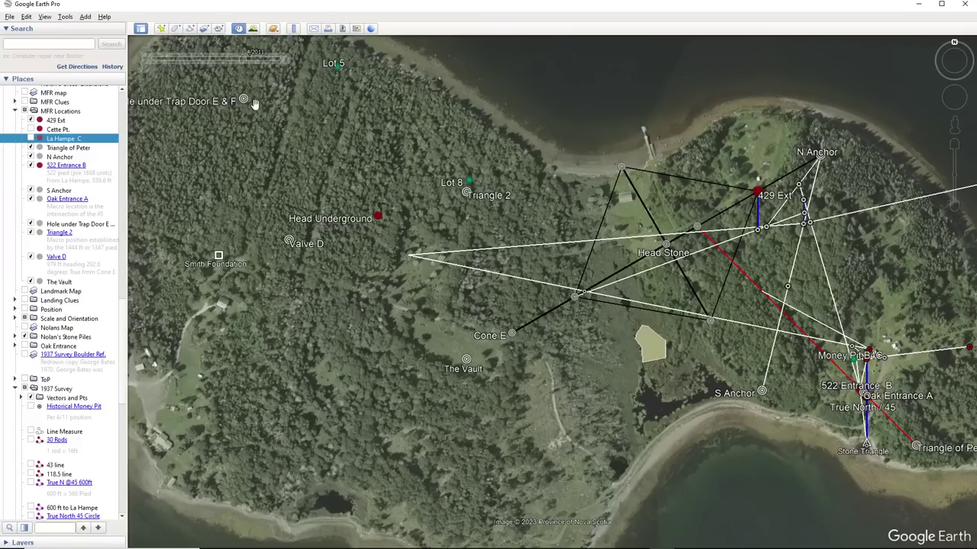
left_click_drag(324, 161, 439, 189)
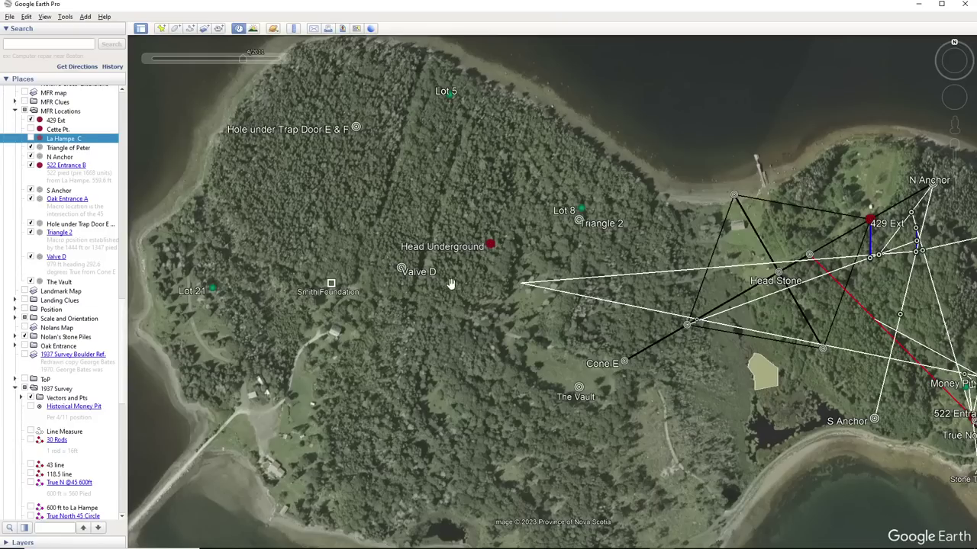
Zoom in on Money Pit, then zoom out and frame the island from Lot 5 and Valve D to Money Pit B4C
scroll(438, 283, "down", 2)
left_click_drag(748, 344, 679, 309)
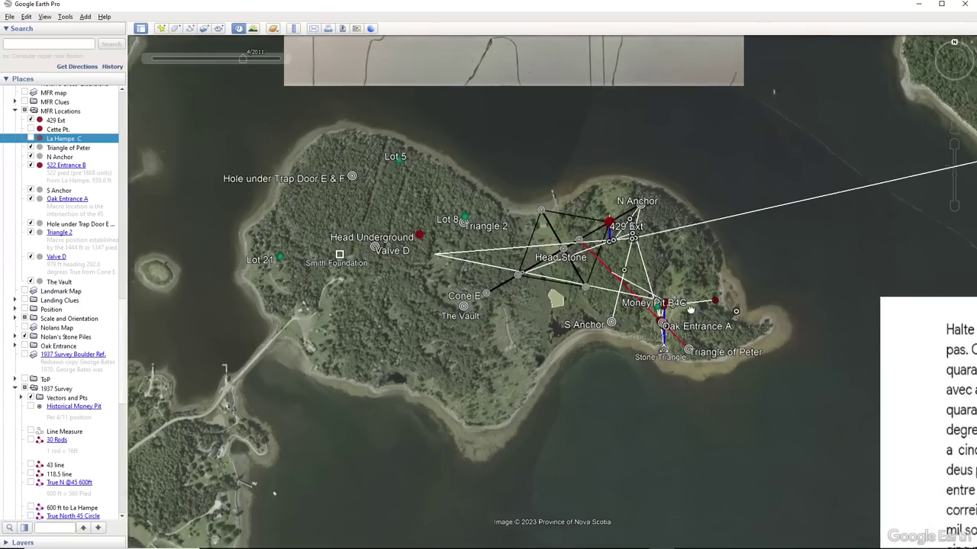
scroll(660, 314, "up", 3)
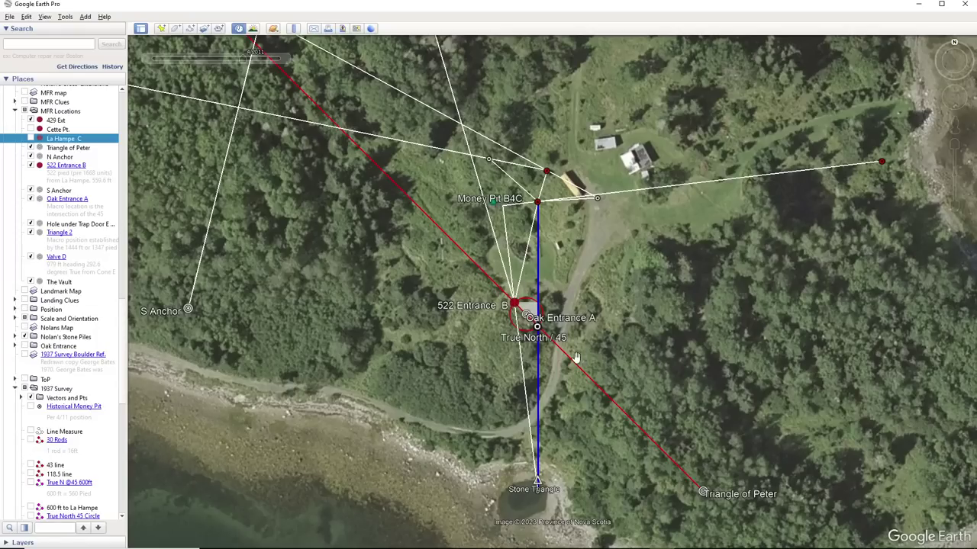
scroll(576, 358, "down", 3)
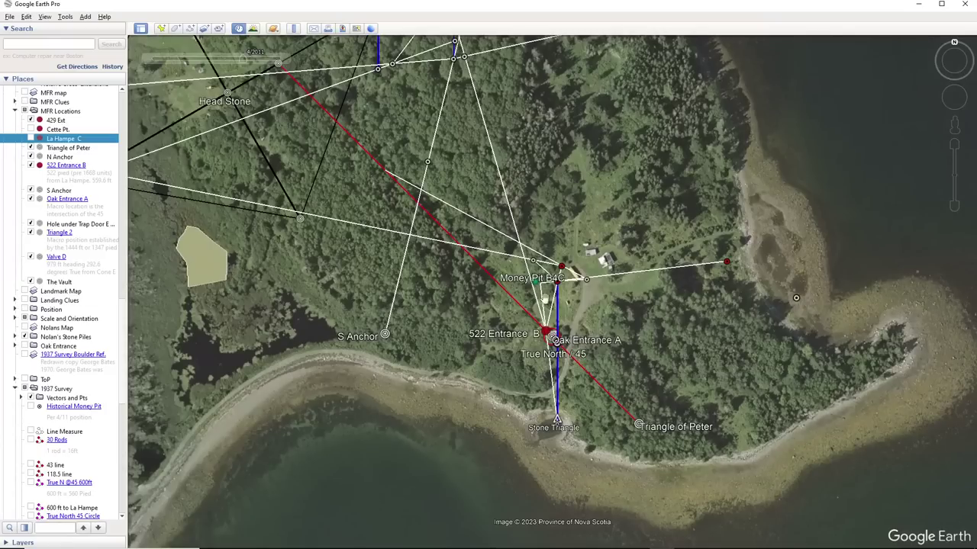
scroll(486, 139, "down", 2)
left_click_drag(485, 140, 601, 324)
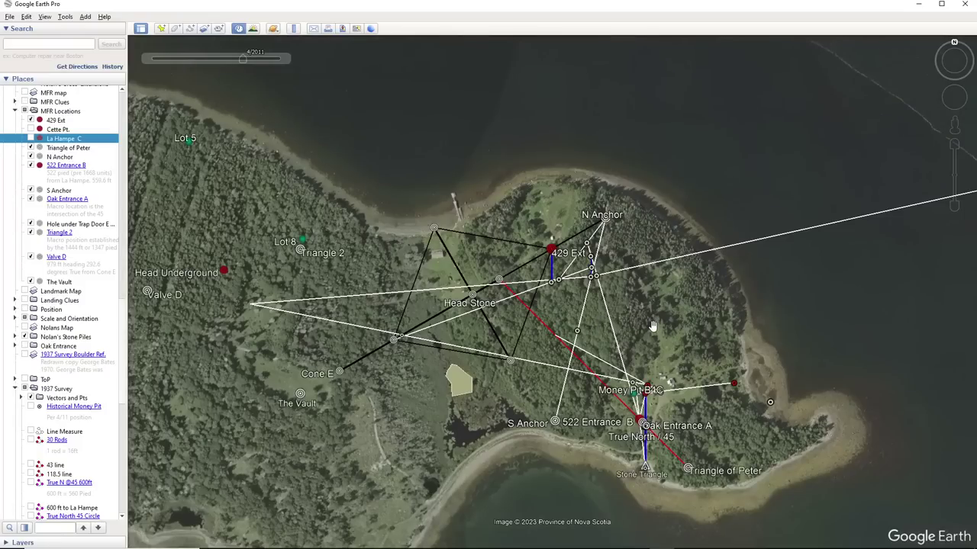